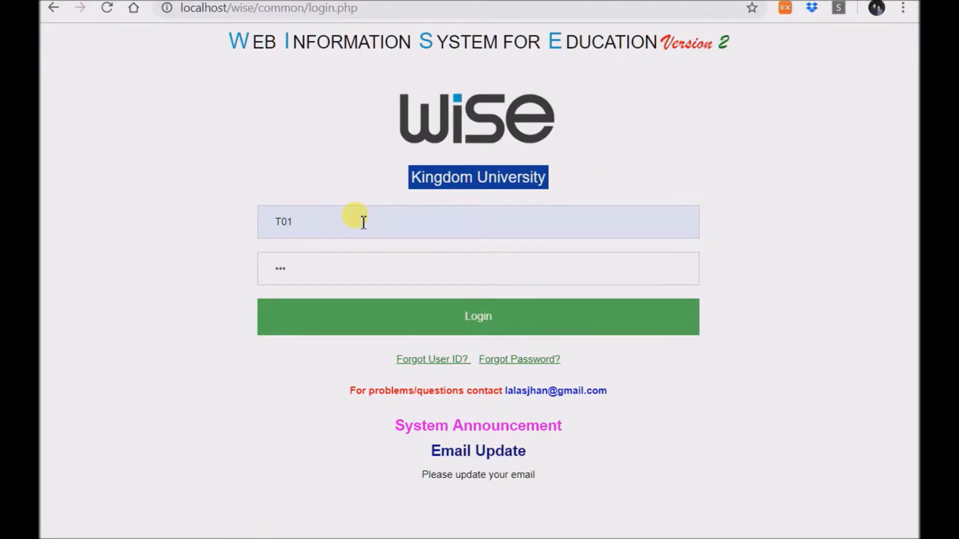
- Sign in to WISE with the teacher's user ID and password
left_click(472, 330)
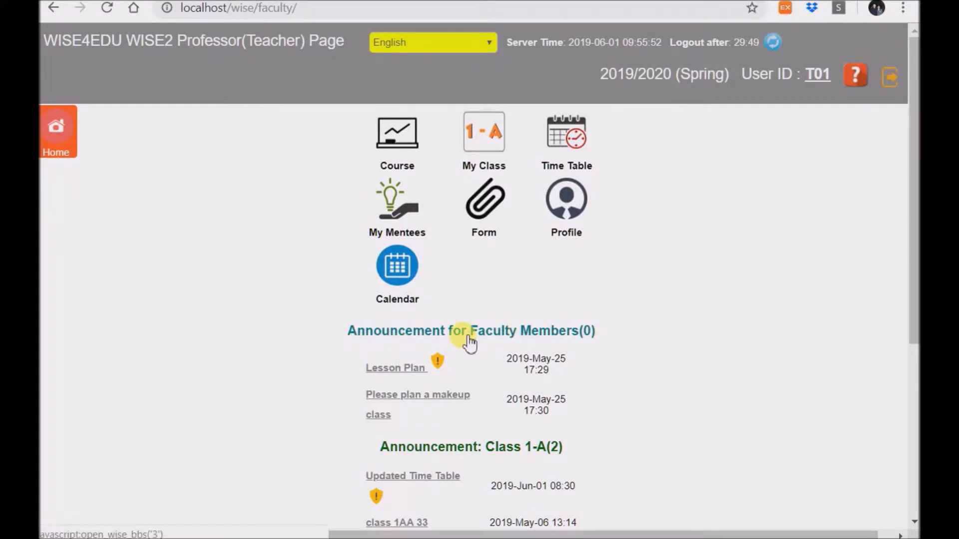
- Skim the faculty home page announcements, then open the My Class listing
scroll(522, 339, "down", 5)
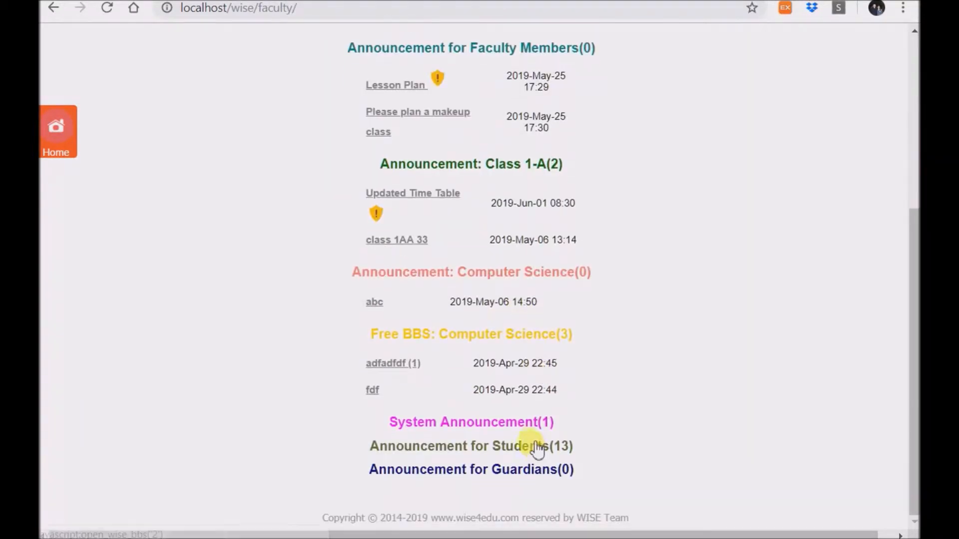
scroll(539, 435, "up", 3)
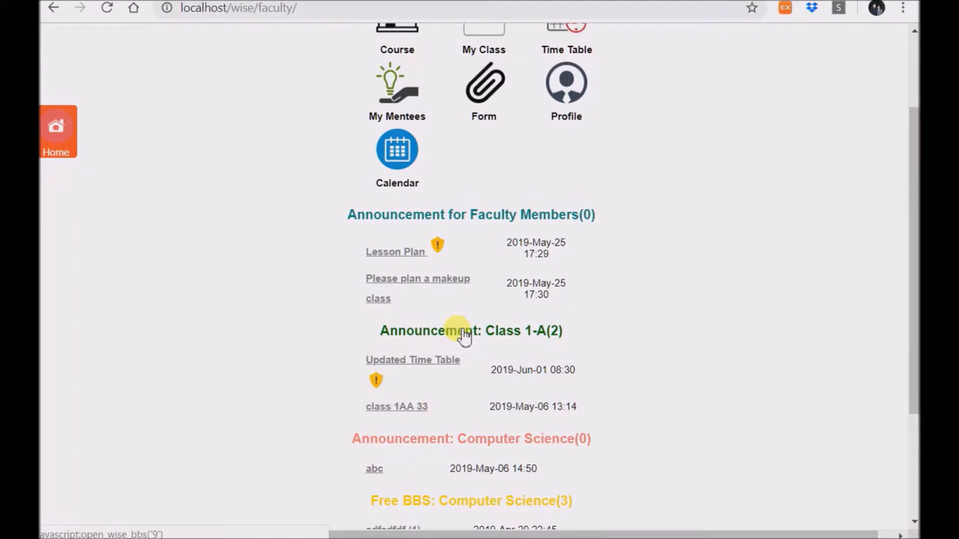
scroll(269, 308, "up", 3)
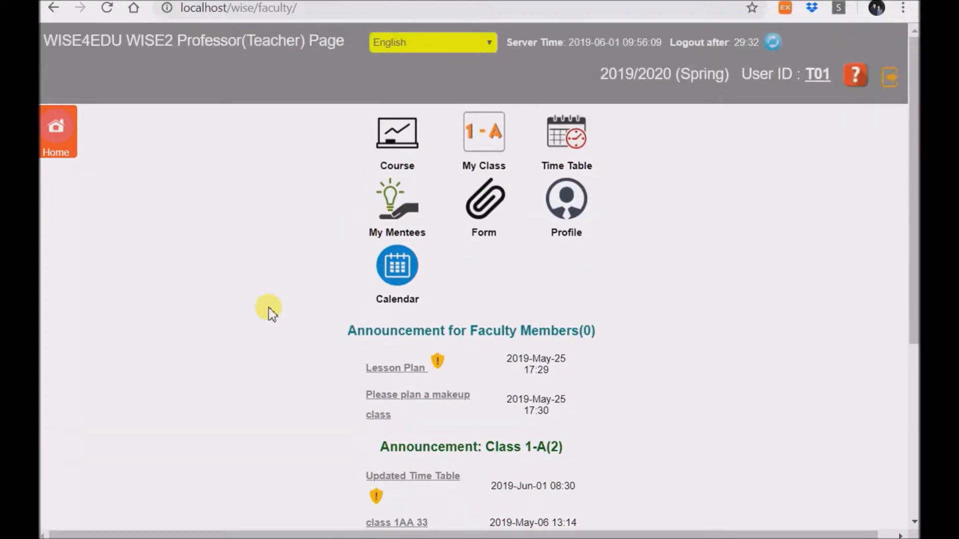
left_click(484, 142)
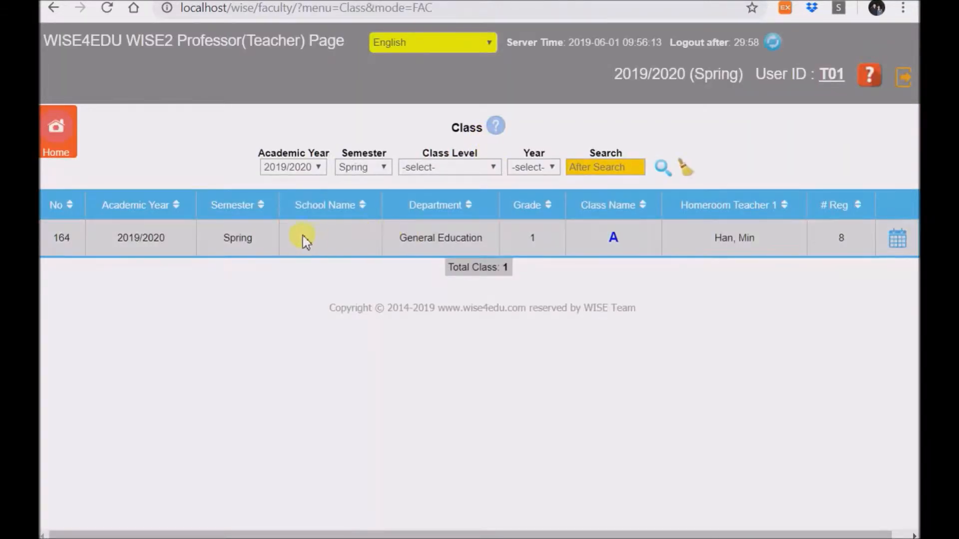
- Open the student list for grade 1 class A, showing scores and totals
left_click(615, 241)
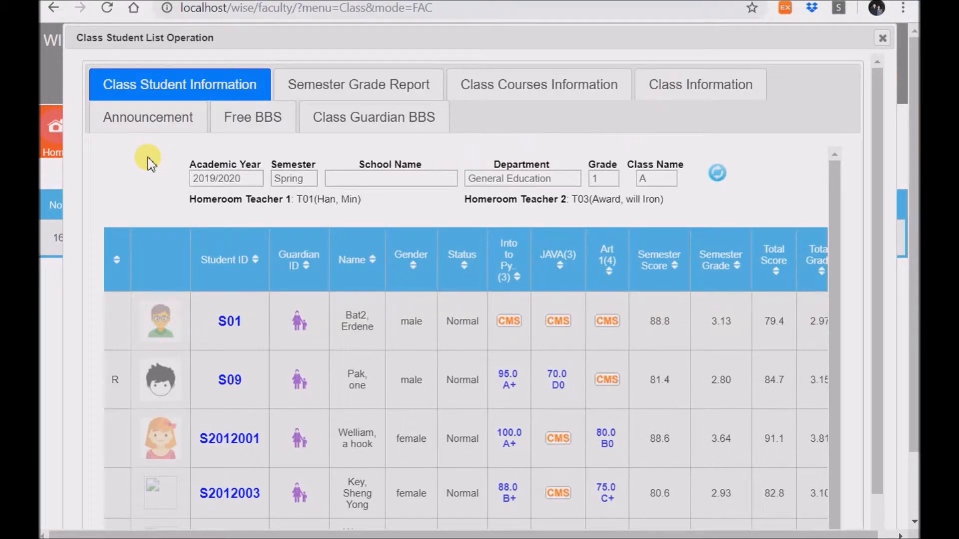
- Browse the Announcement, Free BBS and Class Guardian BBS boards, ending back on Announcements
left_click(135, 115)
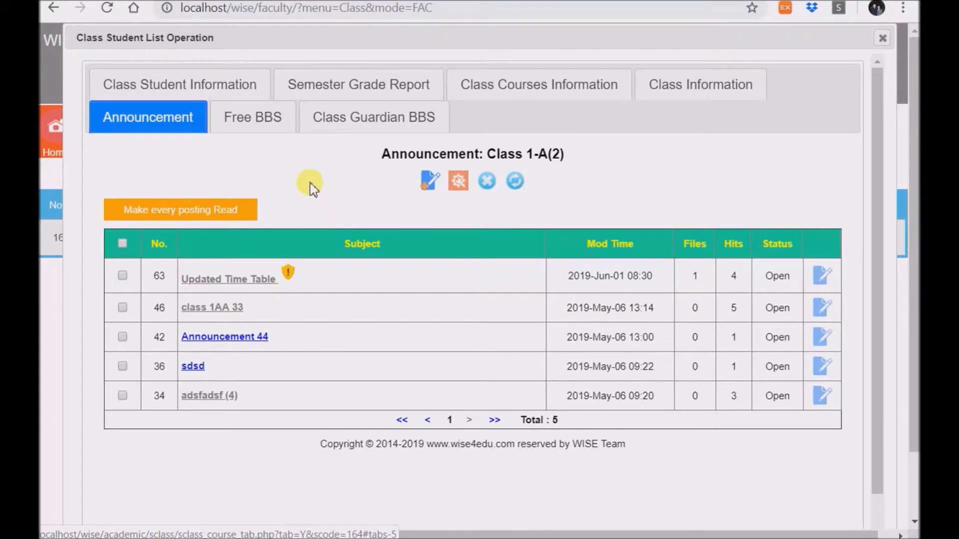
left_click(248, 122)
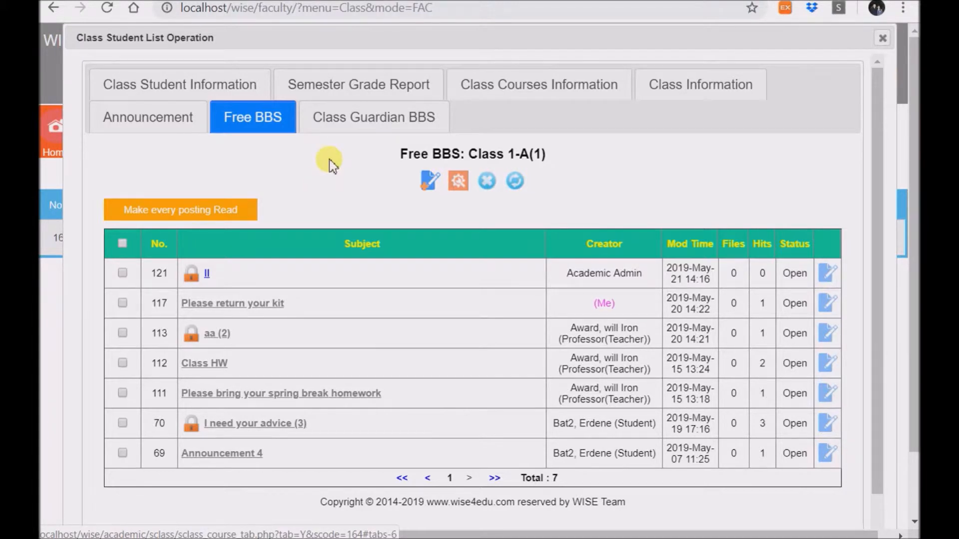
left_click(342, 119)
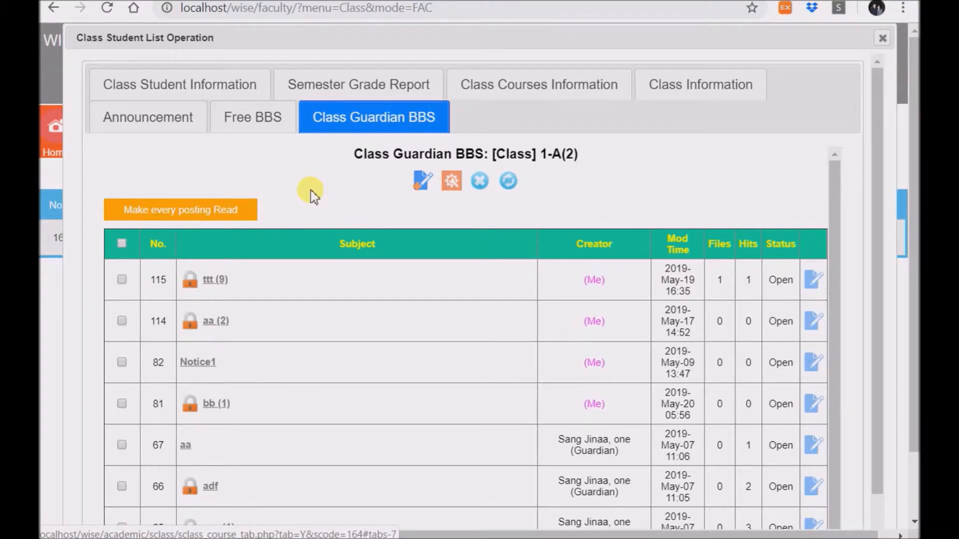
left_click(145, 132)
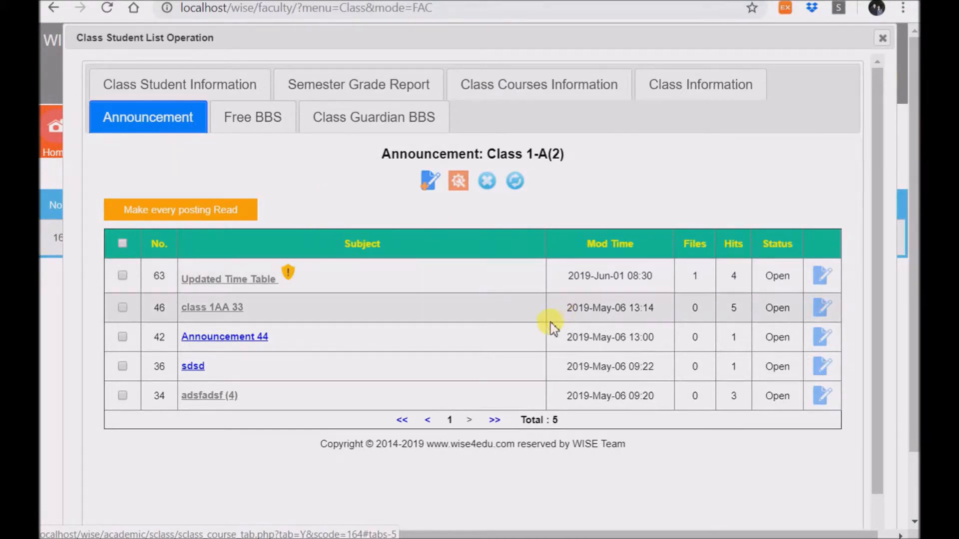
- Set the Business and Management teacher as announcement board Administrator and save the settings
left_click(458, 182)
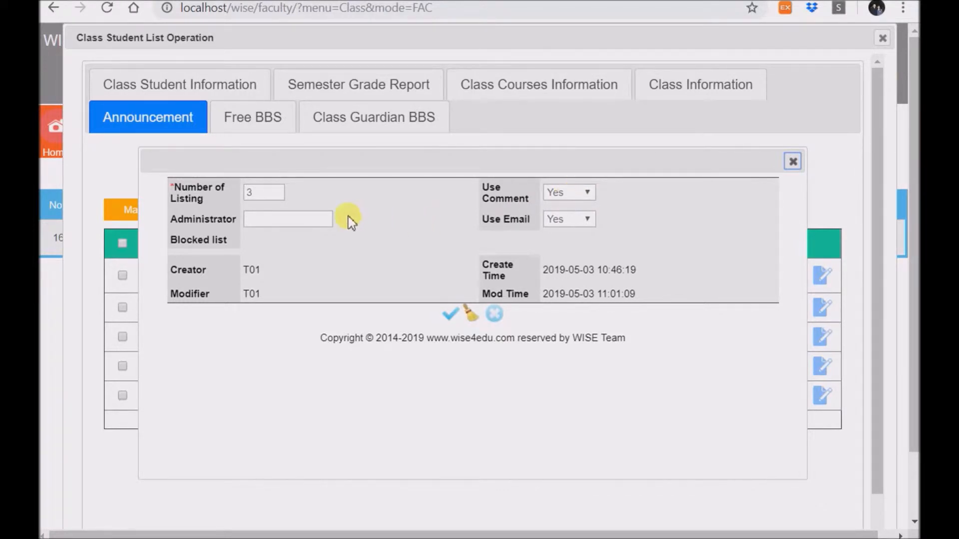
left_click(283, 220)
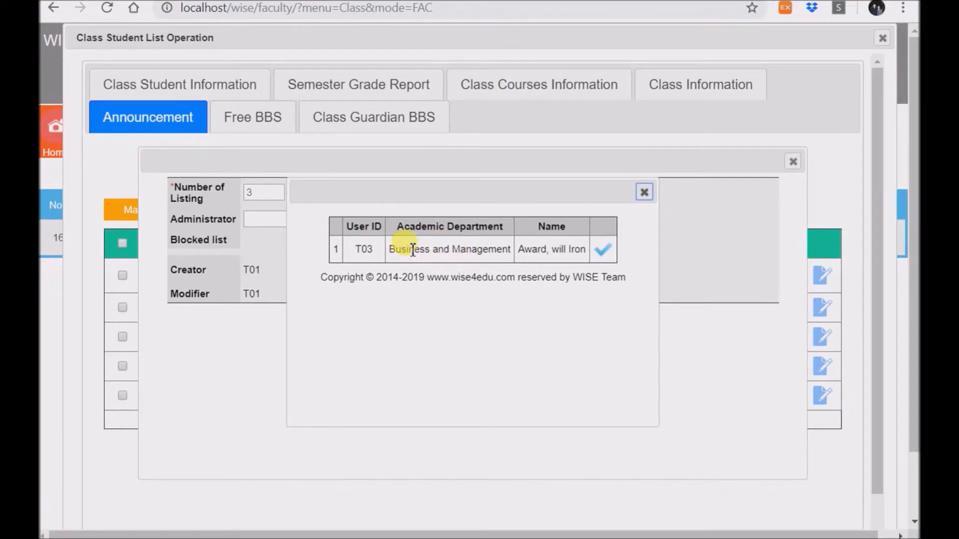
left_click(604, 250)
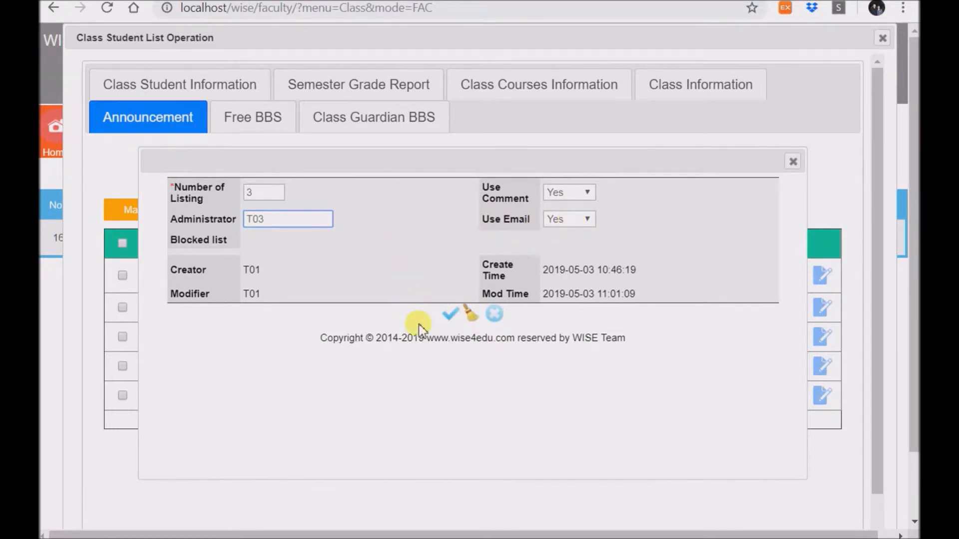
left_click(452, 316)
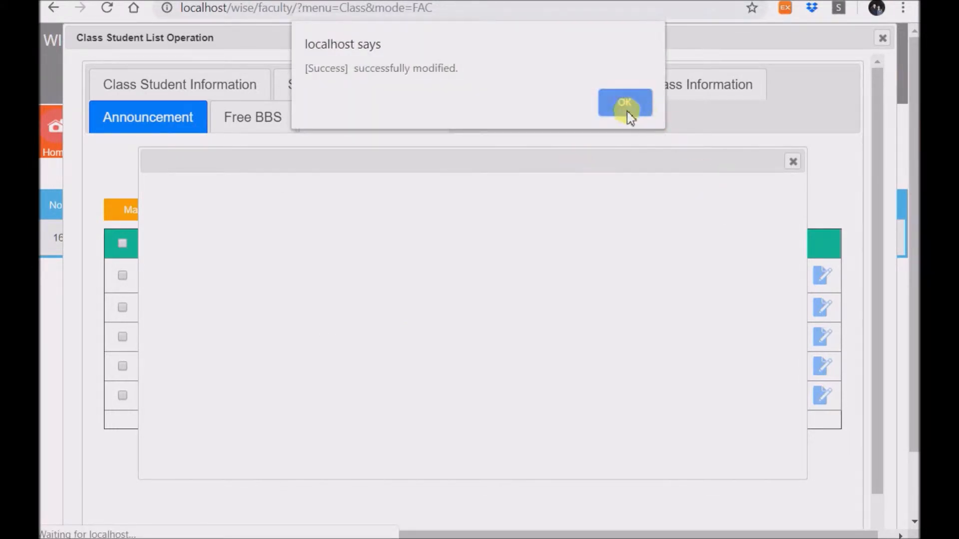
left_click(626, 111)
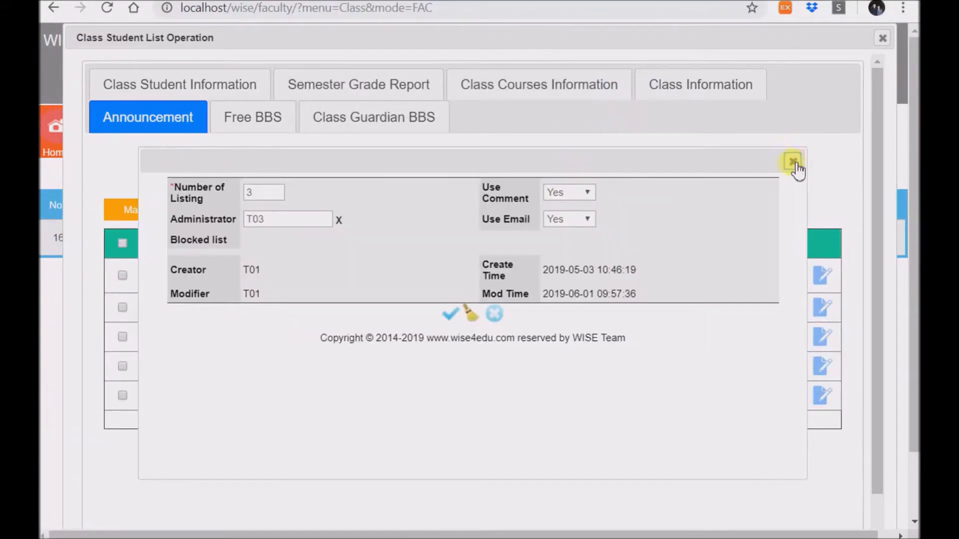
left_click(793, 161)
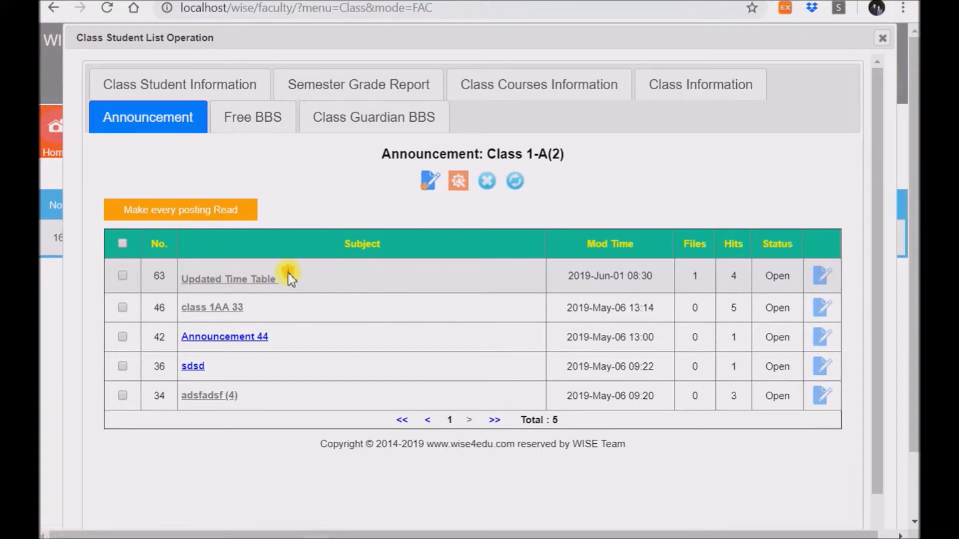
- View the Updated Time Table announcement, then bring the student login browser forward
left_click(237, 281)
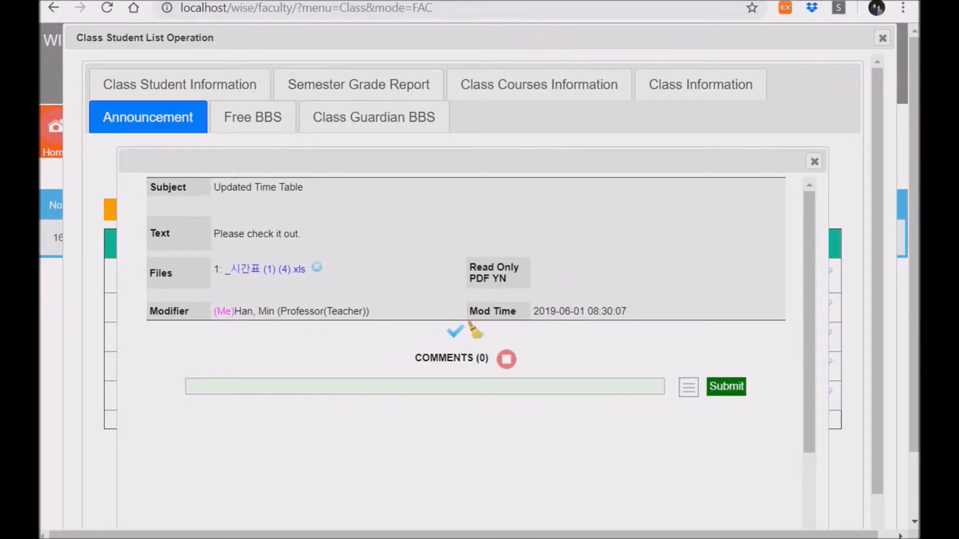
left_click_drag(918, 114, 720, 1)
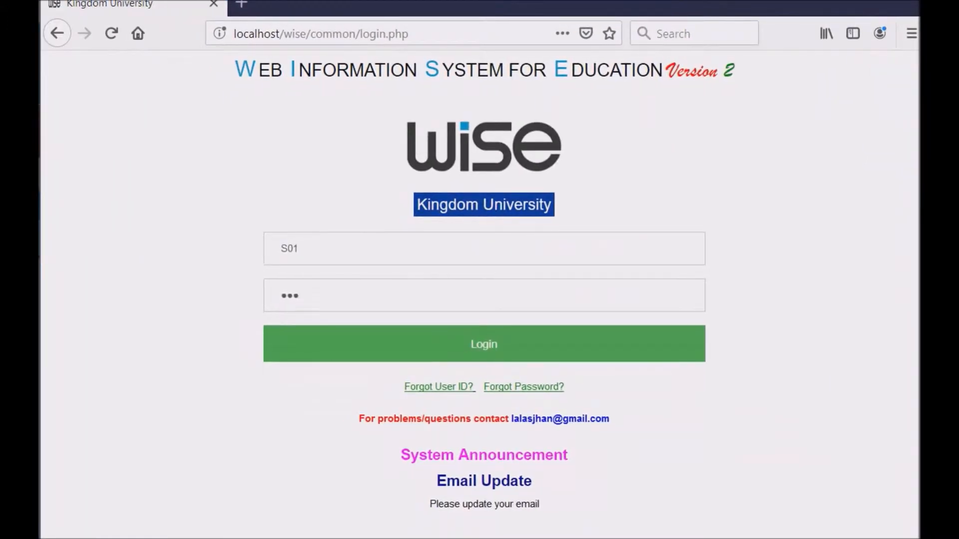
- Sign in as the student and open the Class 1-A Updated Time Table announcement
left_click(475, 343)
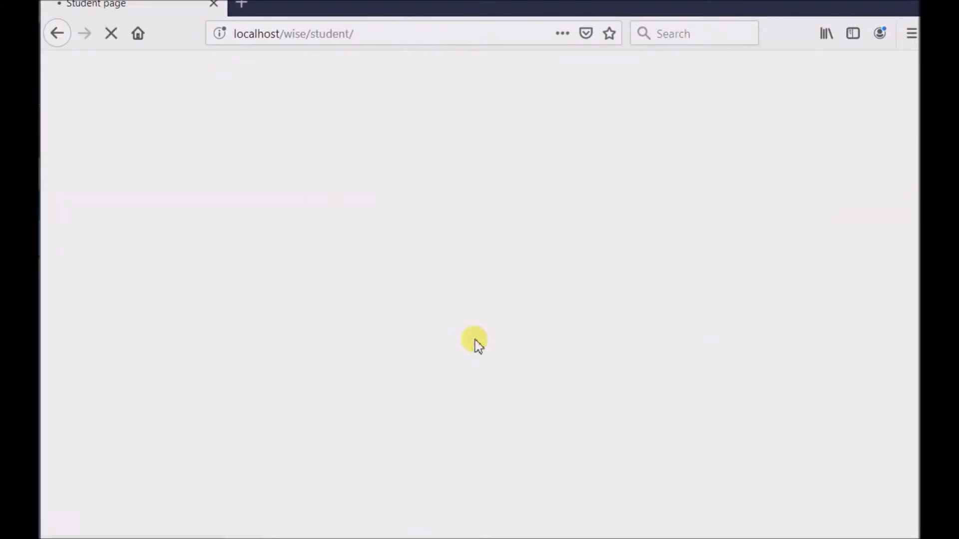
scroll(488, 319, "down", 3)
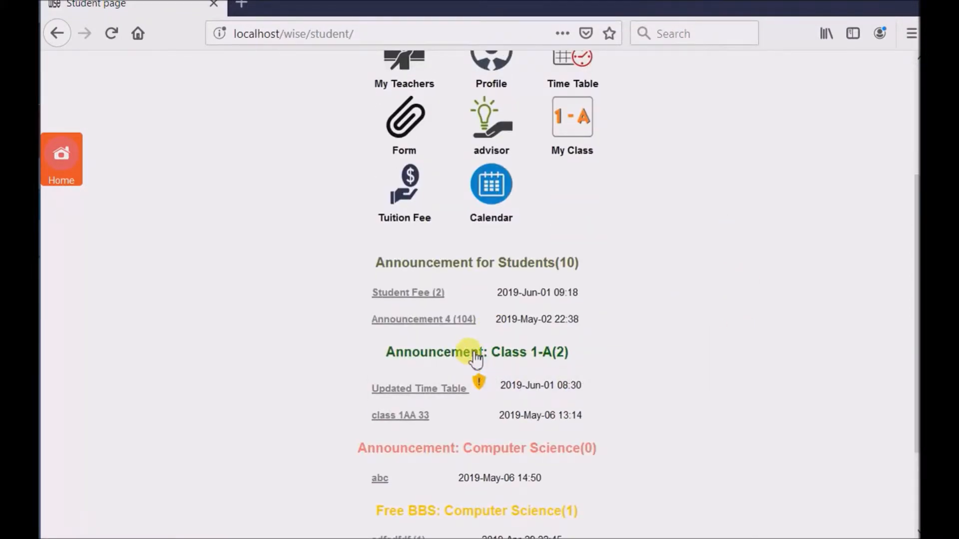
left_click(476, 355)
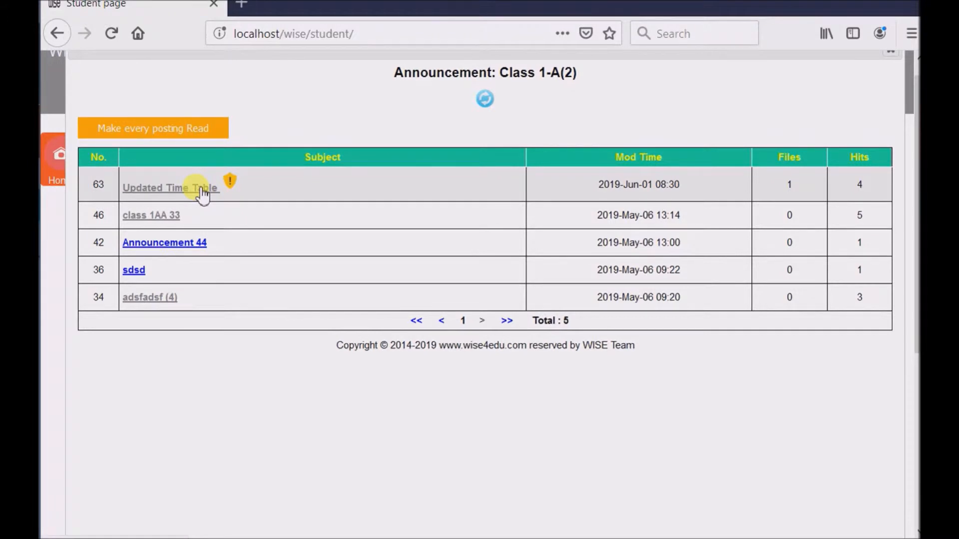
left_click(203, 189)
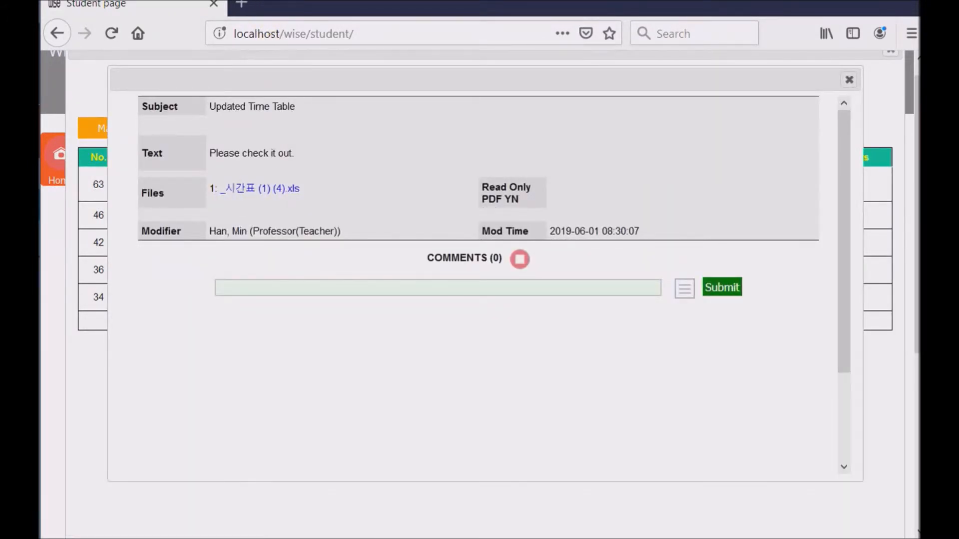
- Post the comment 'Hi?' on the announcement
left_click(325, 288)
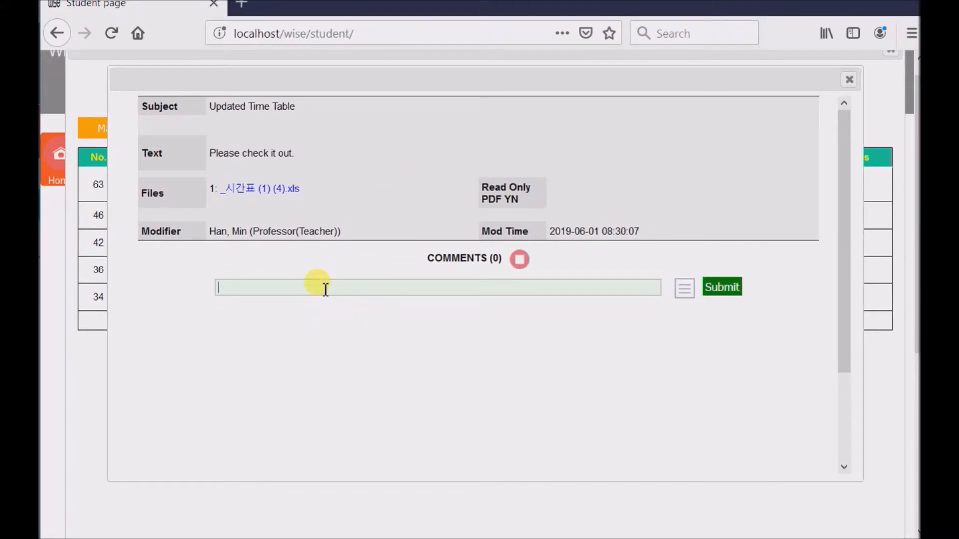
type("Hi?")
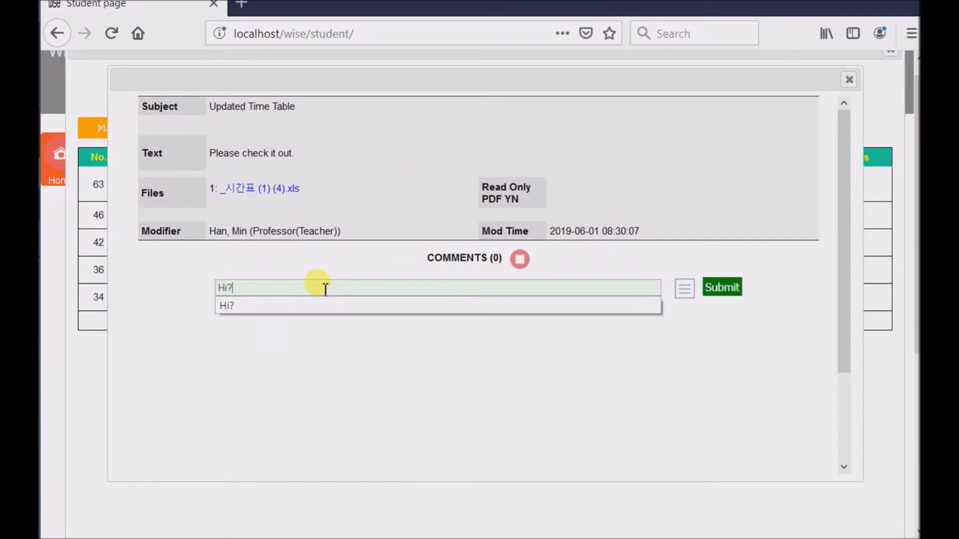
key("Return")
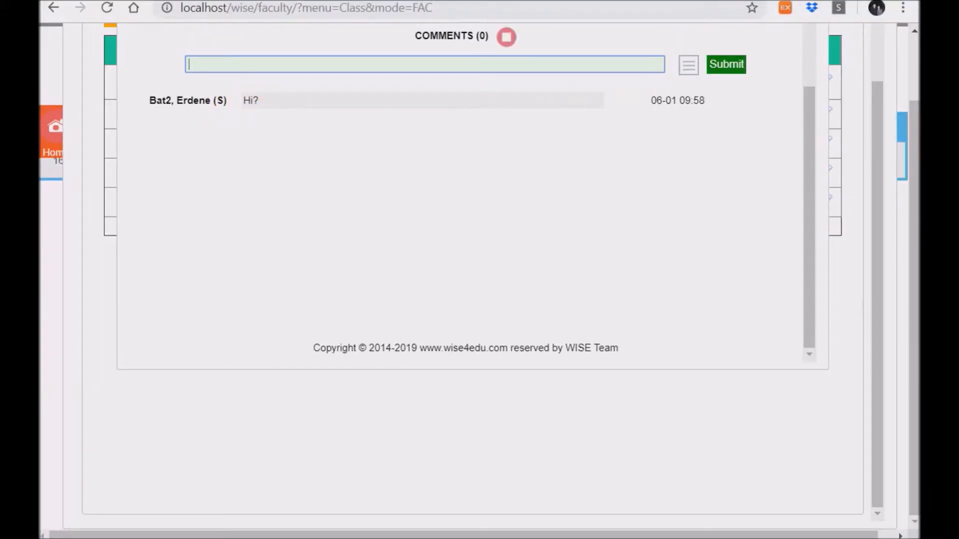
- Post the teacher reply 'Hi there!' under the student's comment and bring the faculty window forward
left_click_drag(318, 1, 634, 23)
left_click(583, 111)
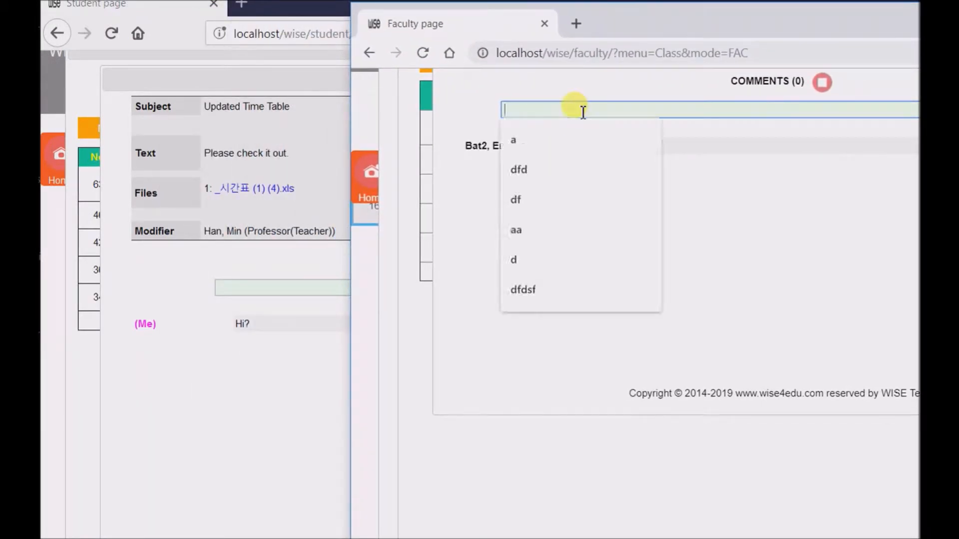
type("Hi there!")
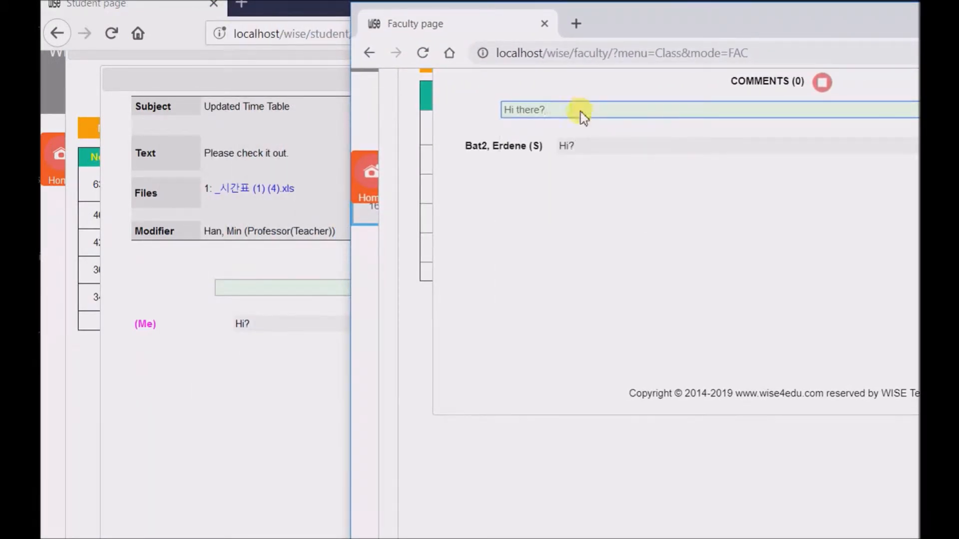
key("Return")
scroll(342, 399, "down", 4)
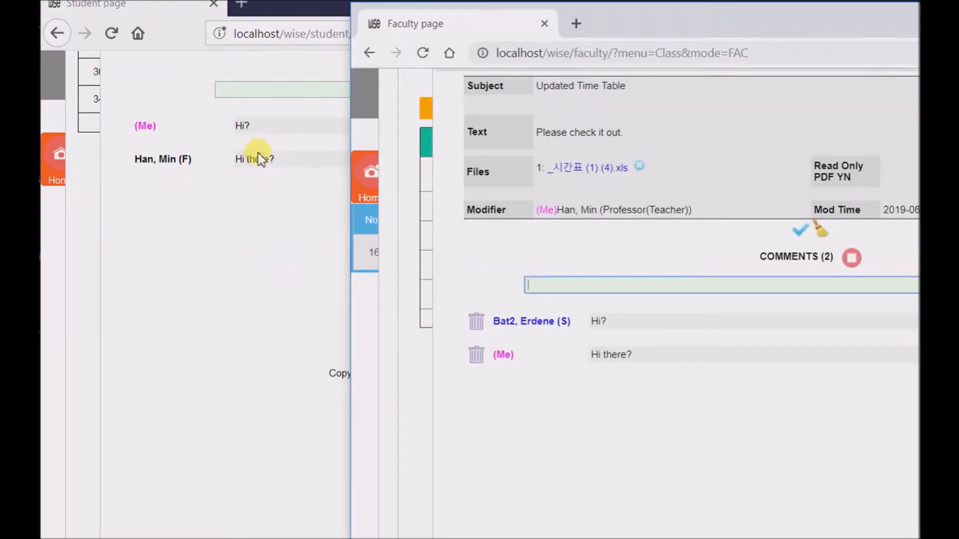
left_click_drag(654, 30, 339, 18)
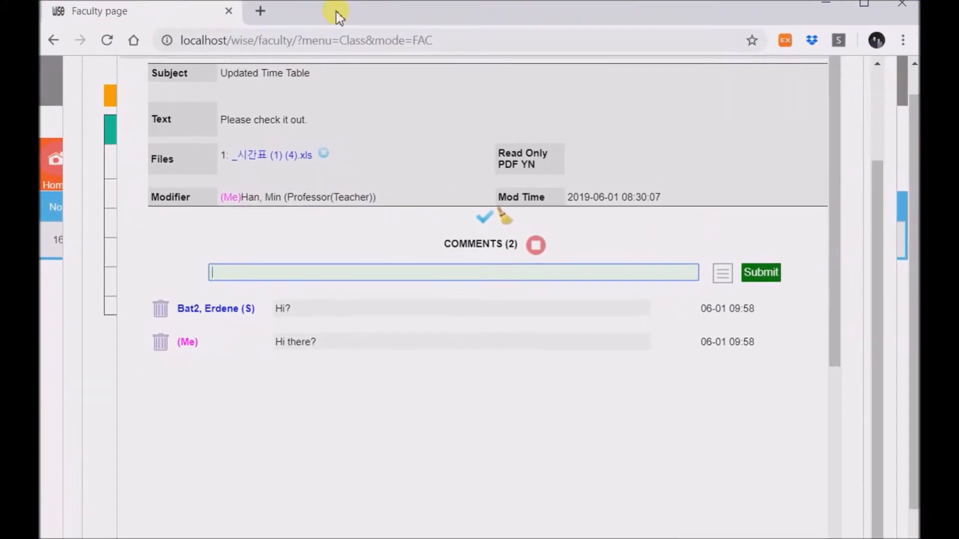
scroll(385, 224, "up", 2)
scroll(385, 230, "down", 2)
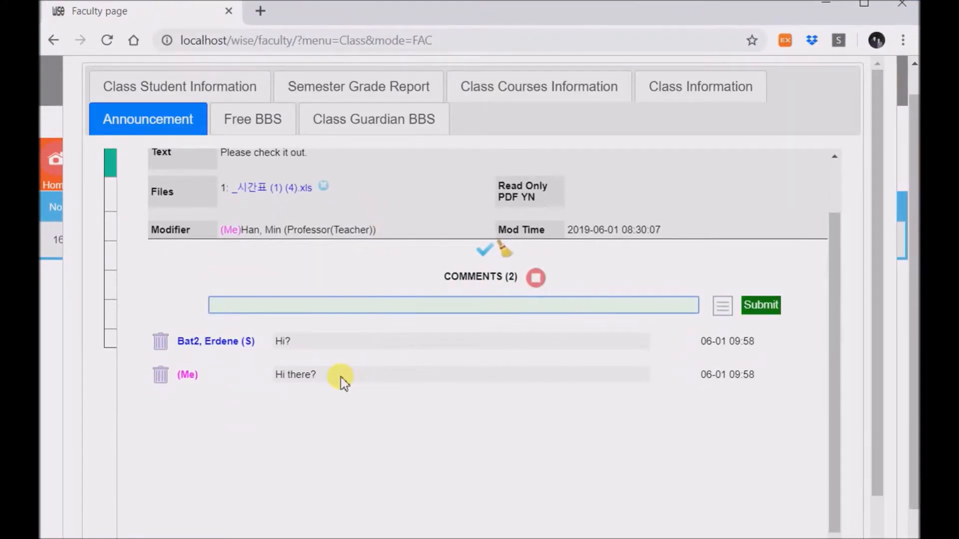
left_click(160, 343)
left_click(544, 145)
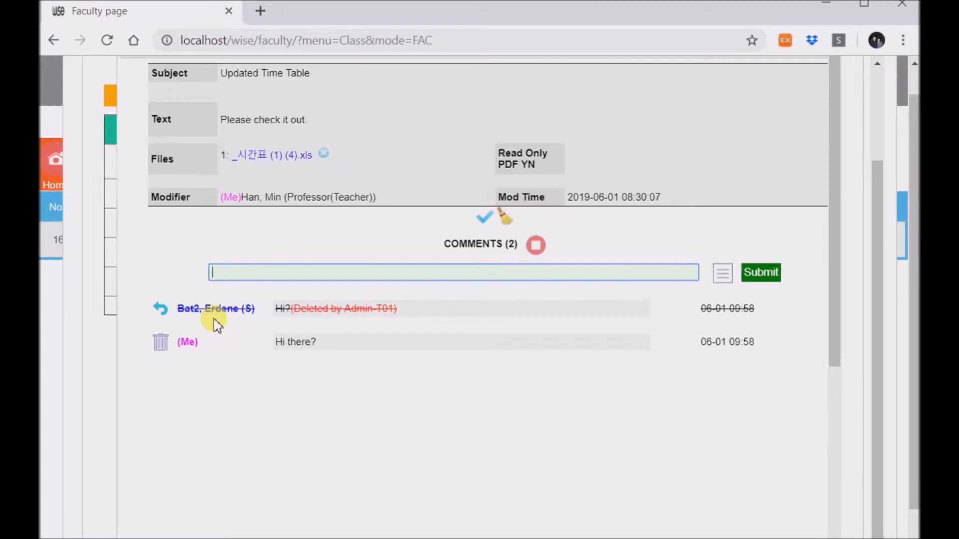
left_click(164, 311)
left_click(565, 133)
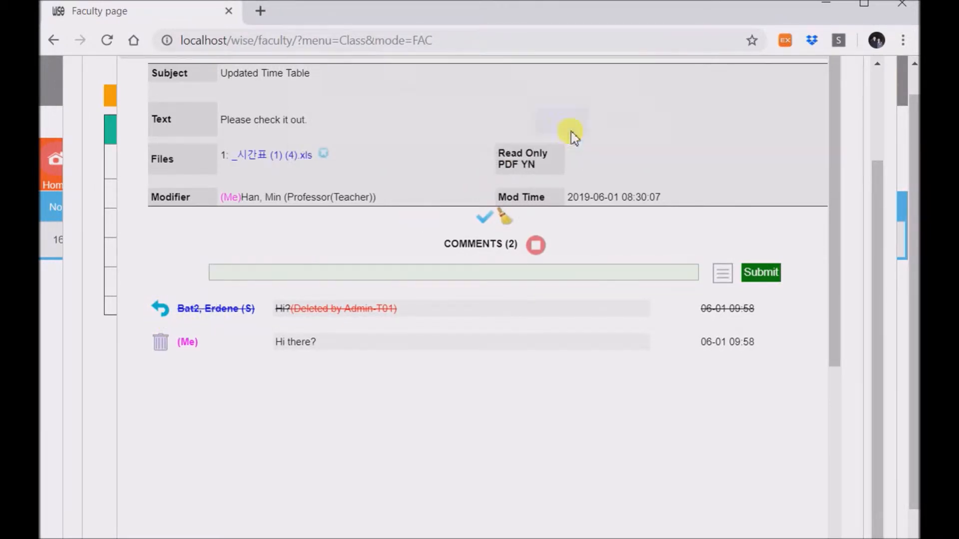
left_click(225, 314)
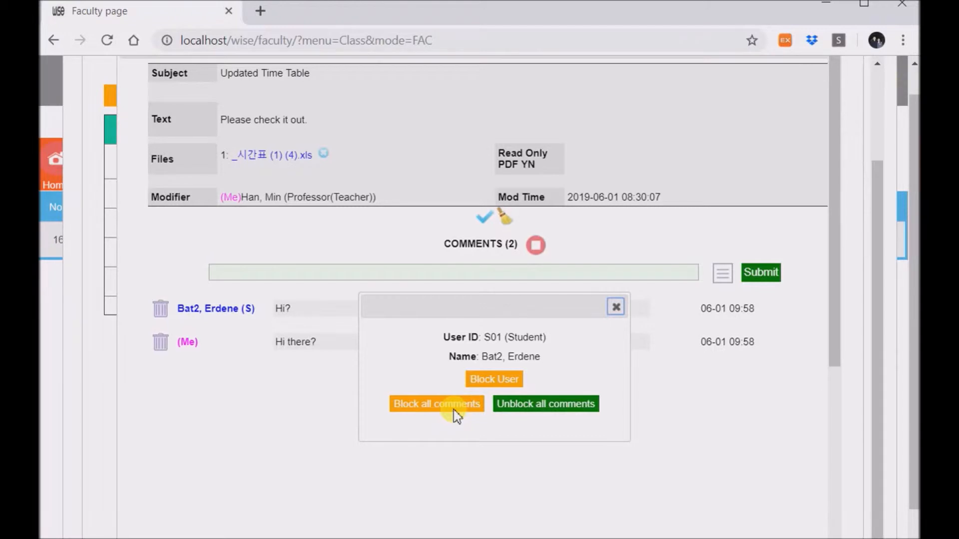
left_click(616, 306)
scroll(568, 357, "up", 3)
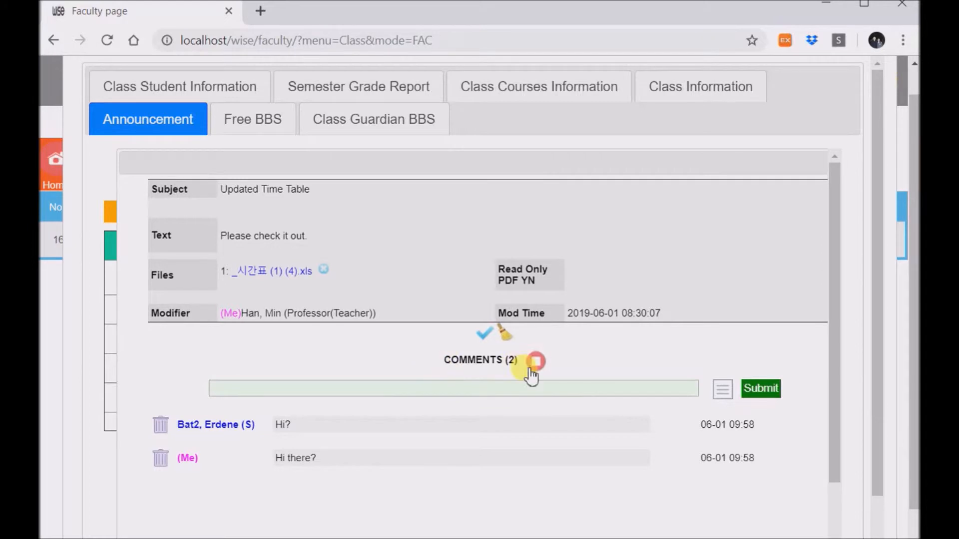
- Scroll through the Updated Time Table detail, then close it to return to the Class 1-A list
scroll(670, 250, "up", 2)
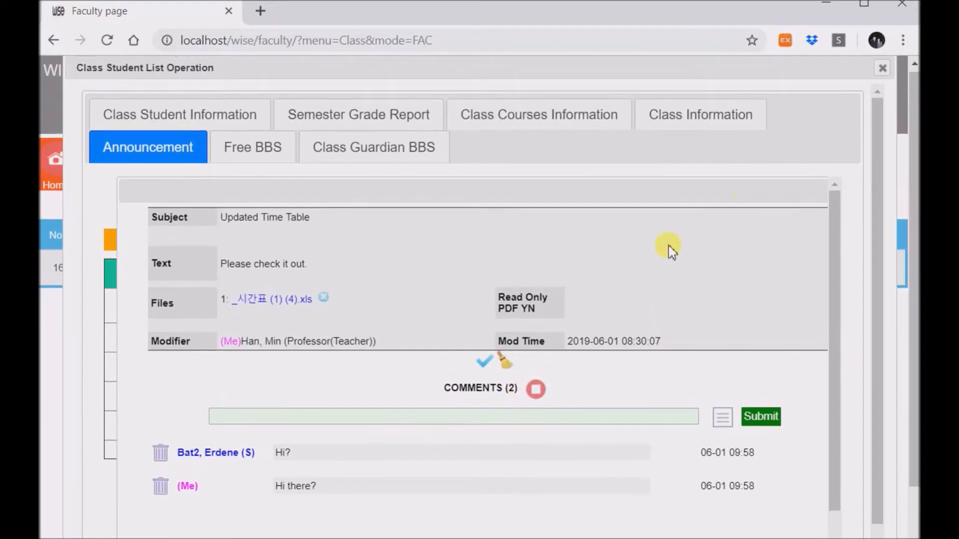
left_click_drag(730, 201, 693, 201)
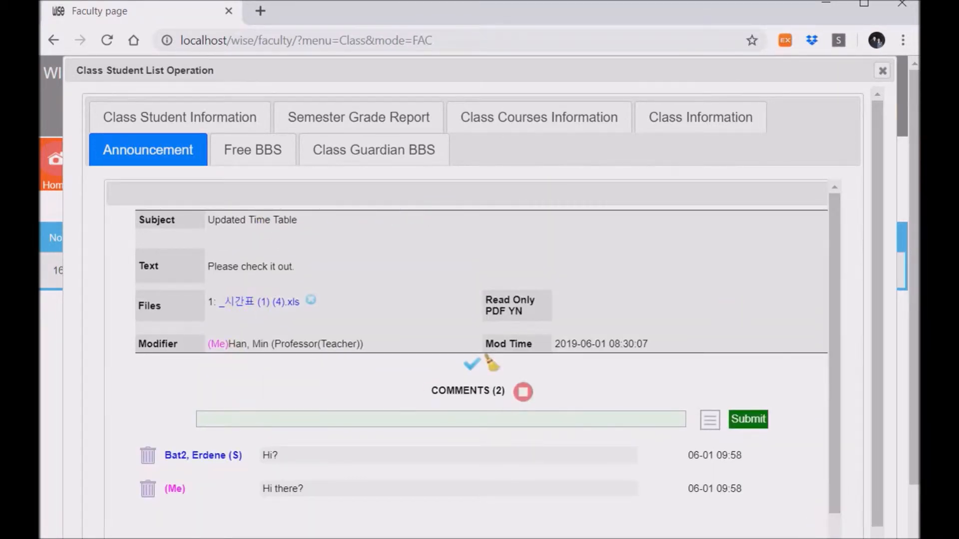
scroll(670, 519, "right", 1)
scroll(670, 520, "down", 5)
scroll(501, 487, "down", 3)
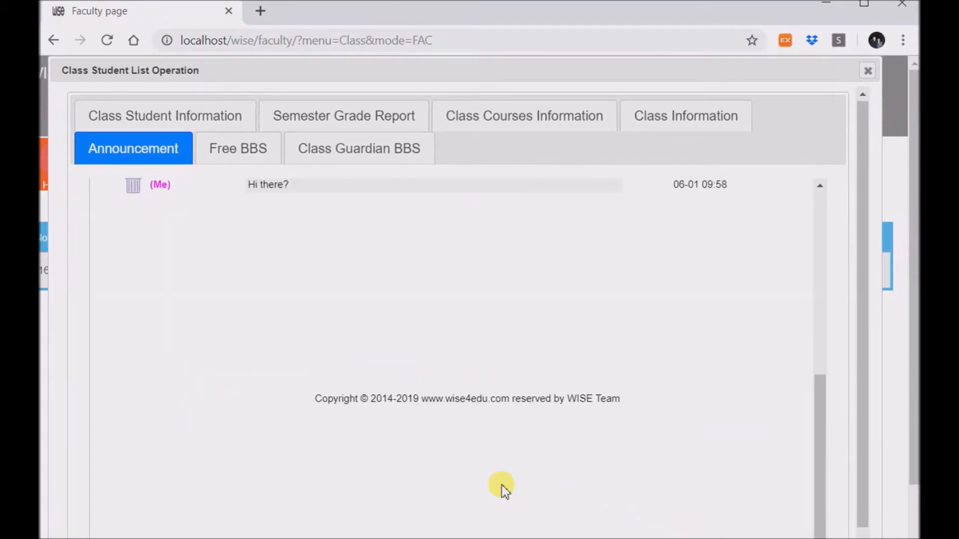
scroll(540, 260, "down", 2)
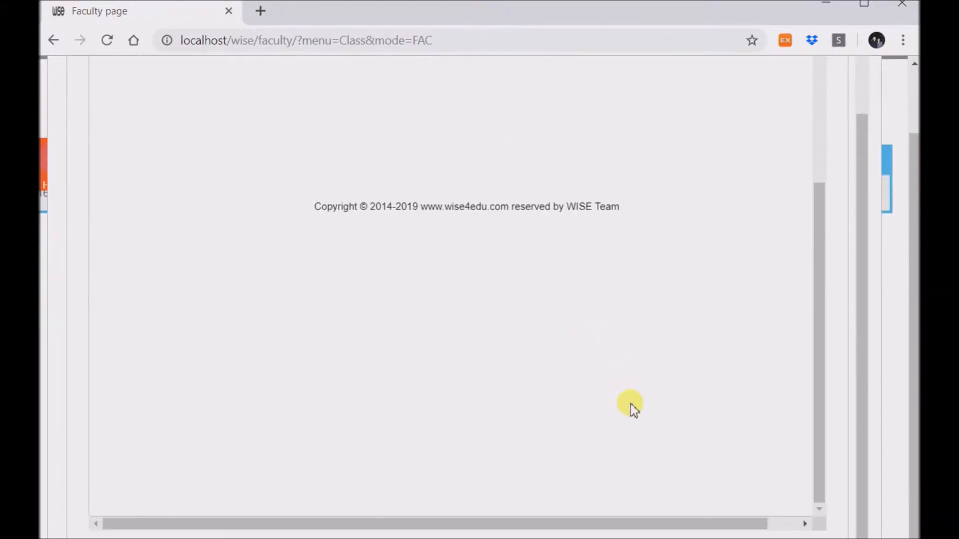
left_click_drag(704, 525, 796, 526)
scroll(649, 370, "up", 6)
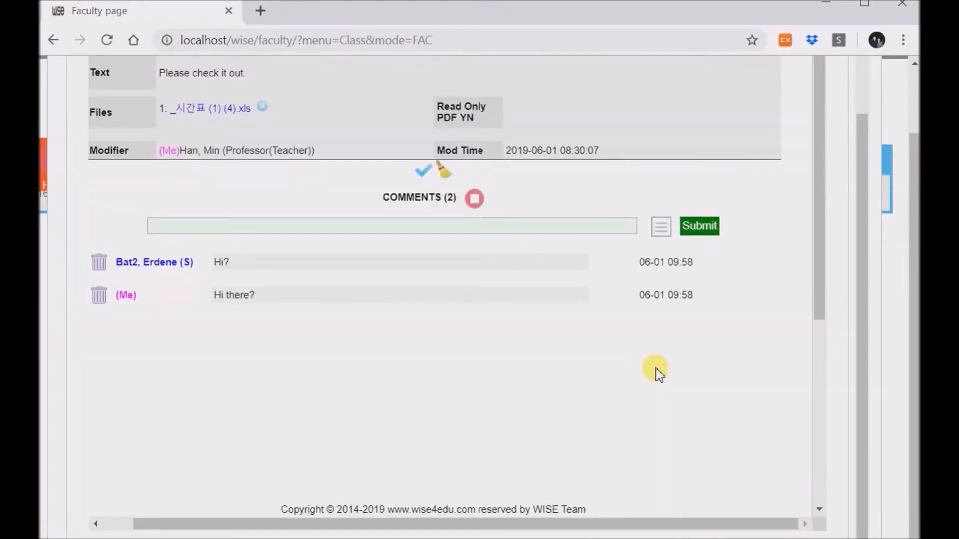
scroll(718, 195, "up", 3)
scroll(718, 195, "up", 2)
left_click(797, 194)
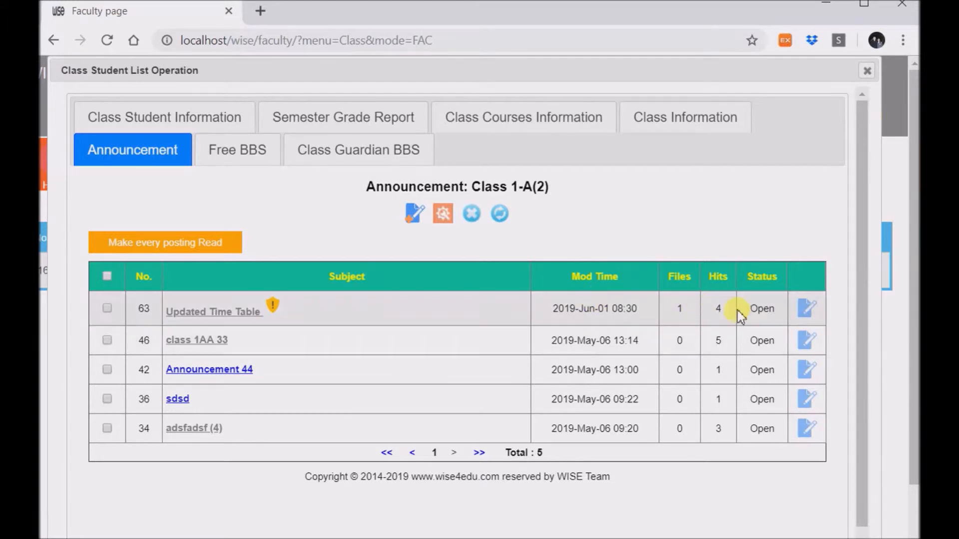
left_click(808, 314)
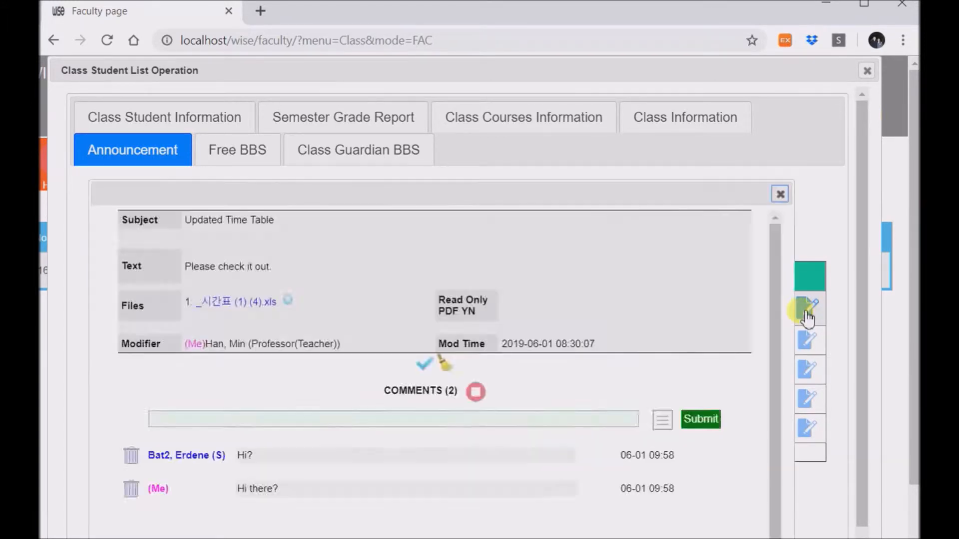
scroll(424, 182, "down", 2)
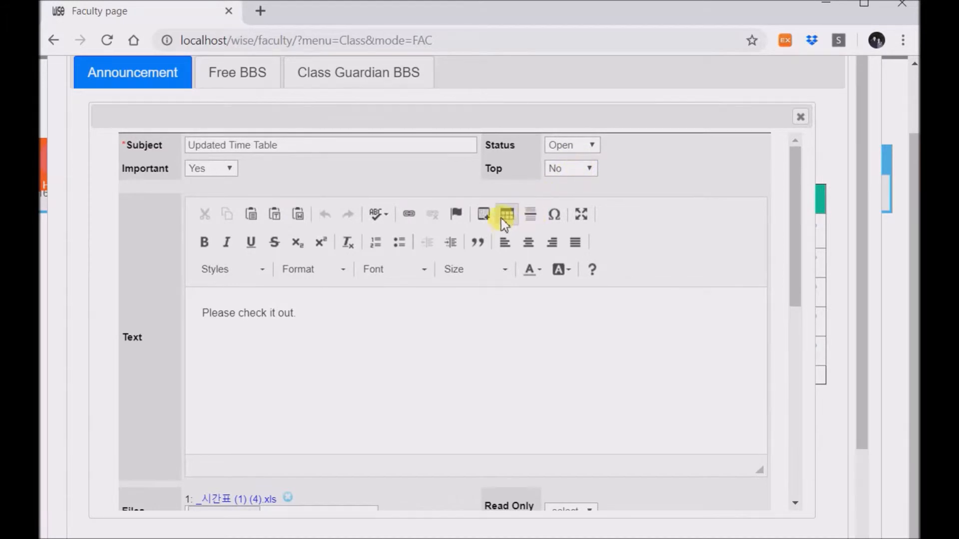
scroll(357, 492, "down", 3)
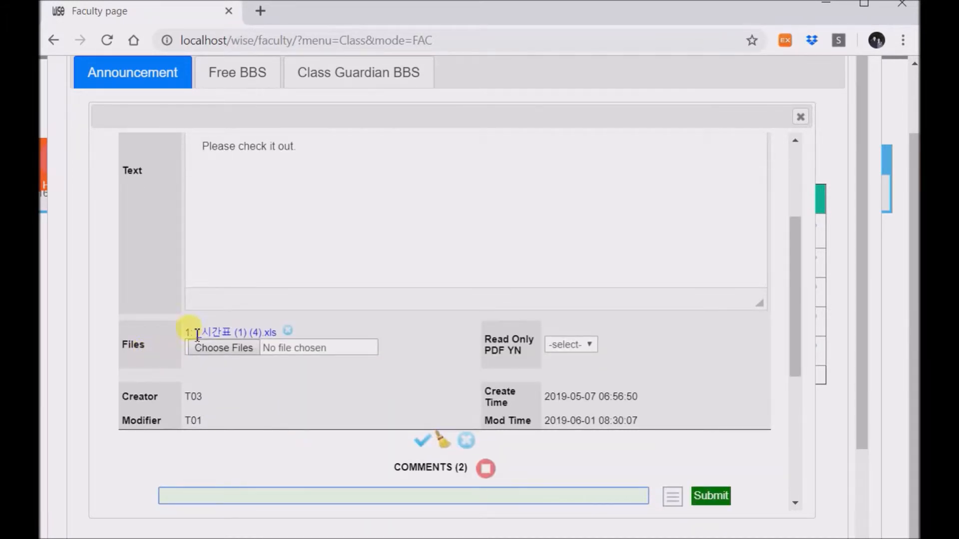
scroll(442, 420, "up", 5)
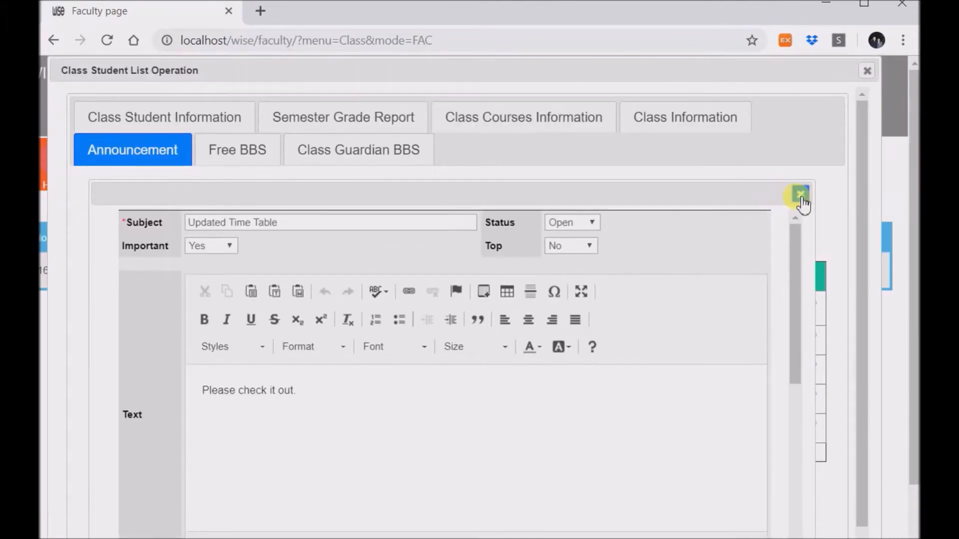
left_click(799, 194)
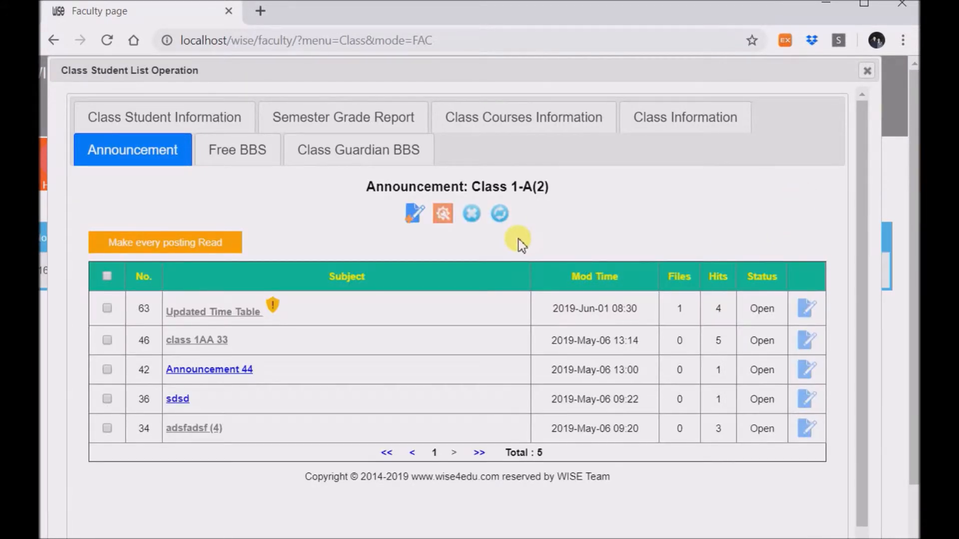
- Start a new announcement with the subject test3
left_click(415, 215)
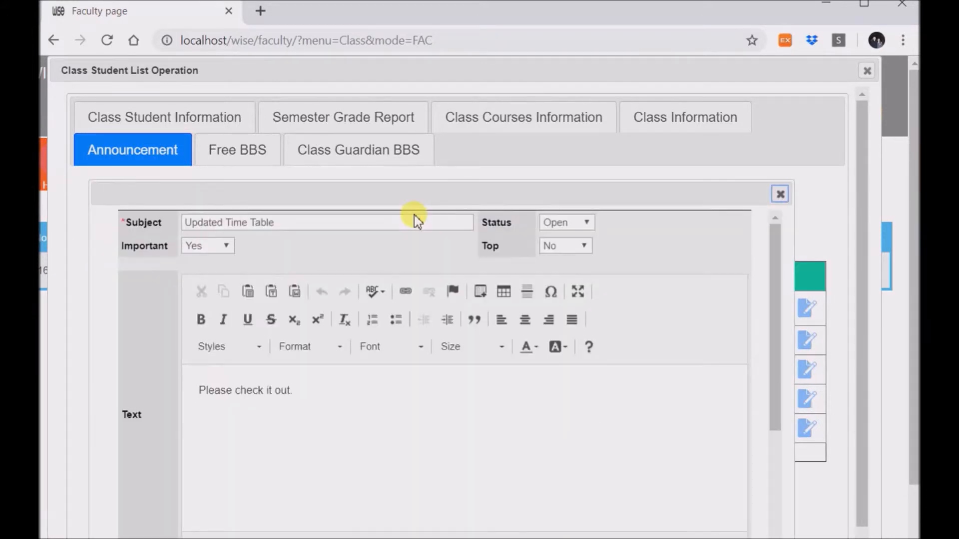
left_click(310, 225)
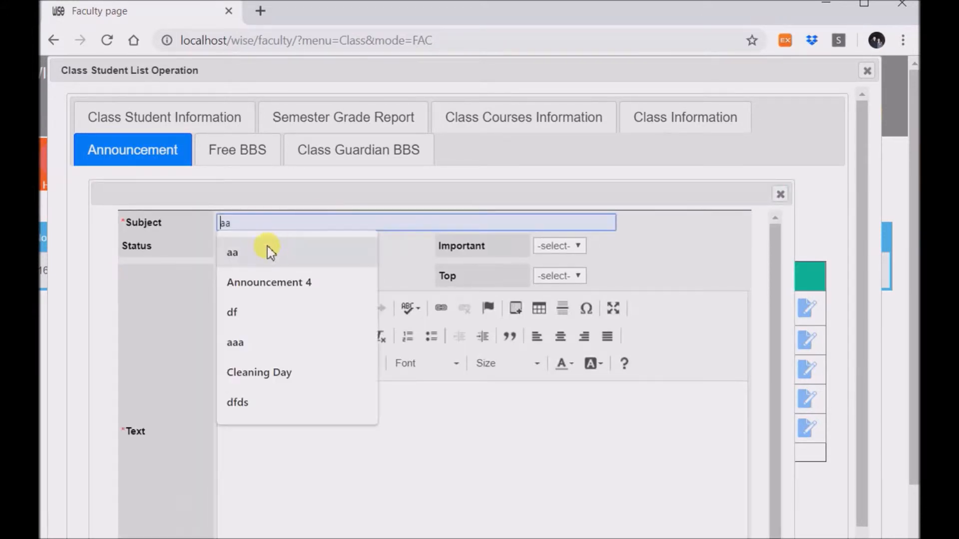
type("test3")
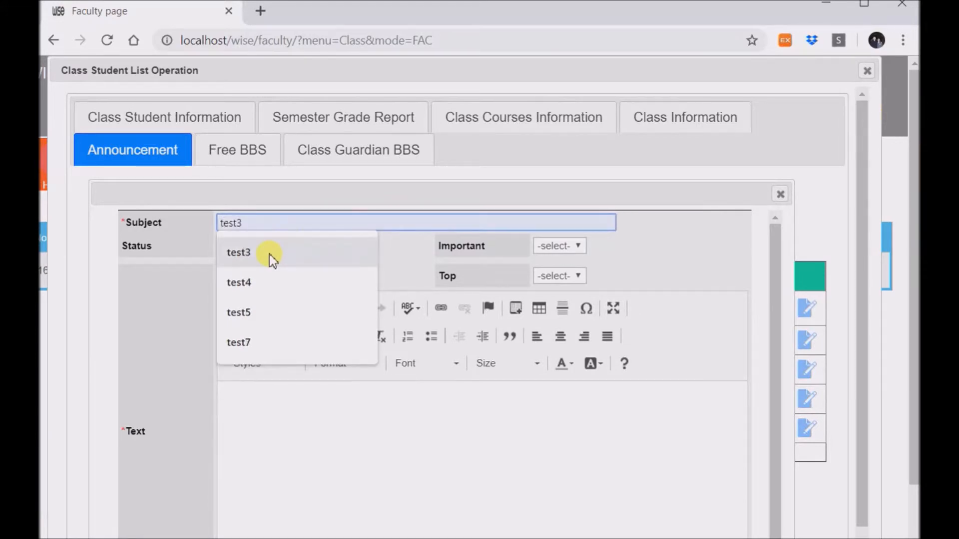
left_click(274, 251)
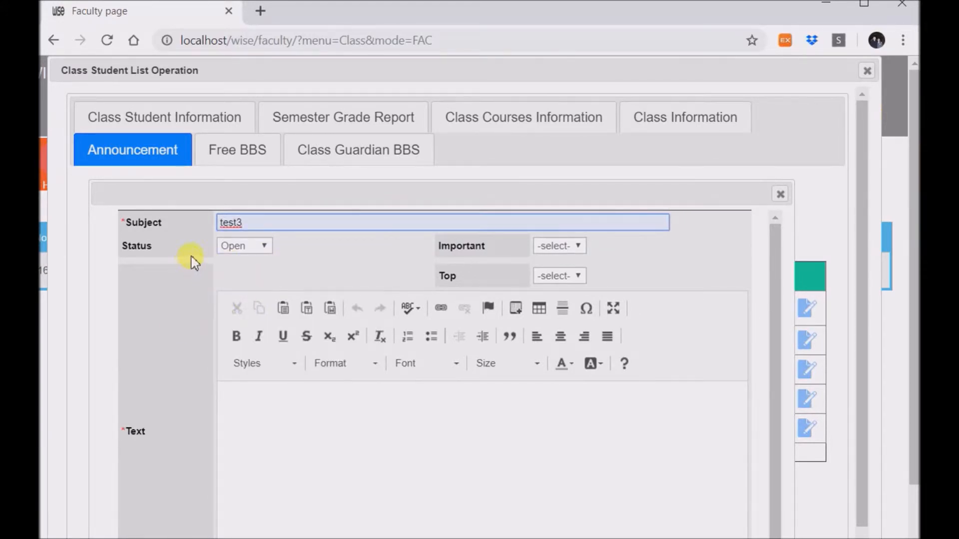
- Check the Status and Important options, leaving Status at Open
left_click(244, 244)
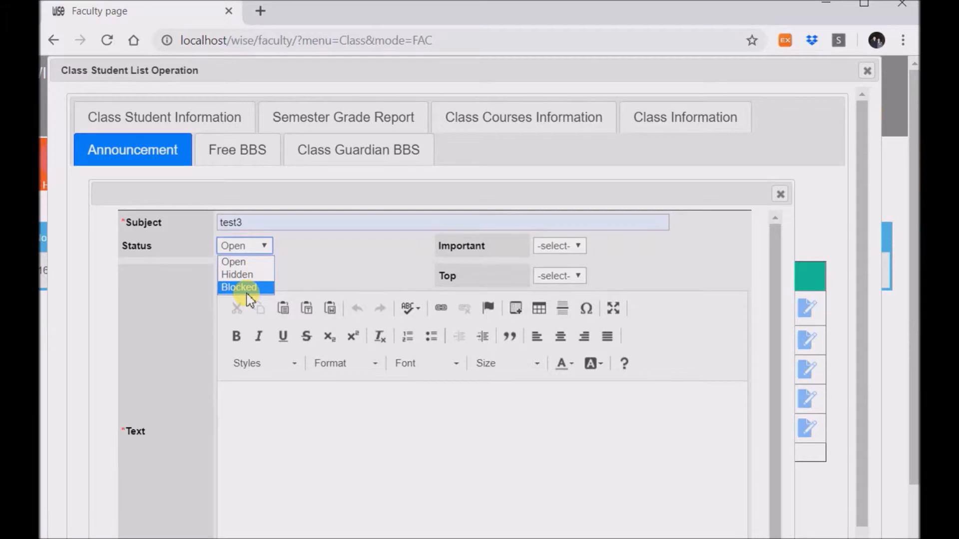
left_click(362, 246)
left_click(481, 276)
left_click(564, 247)
left_click(559, 255)
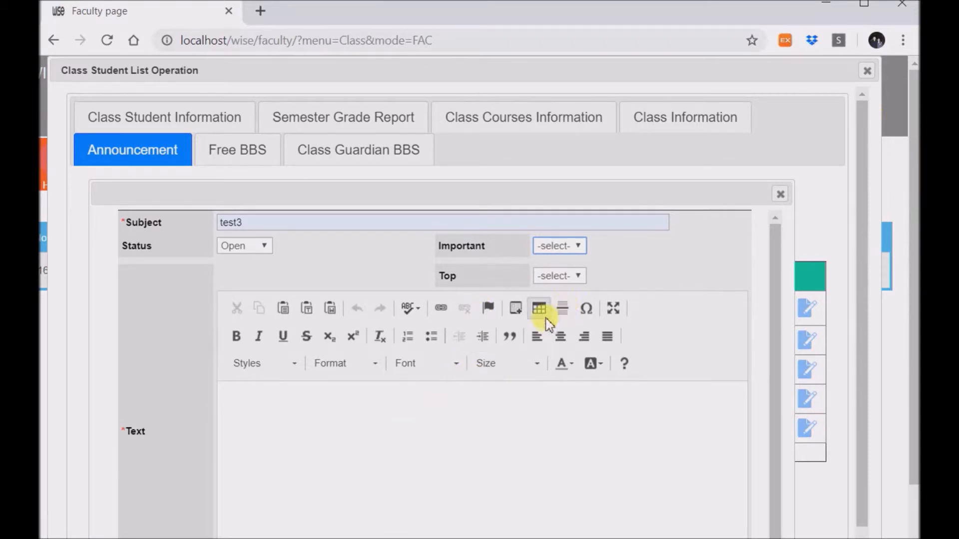
- Enter 'dfds' as the announcement body text
left_click(407, 495)
type("dfds")
scroll(403, 484, "down", 3)
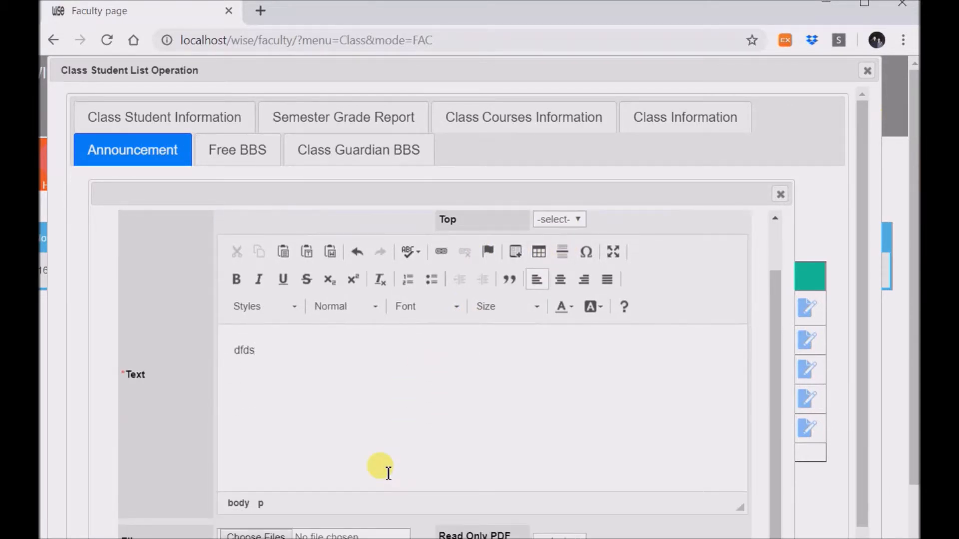
scroll(239, 444, "down", 3)
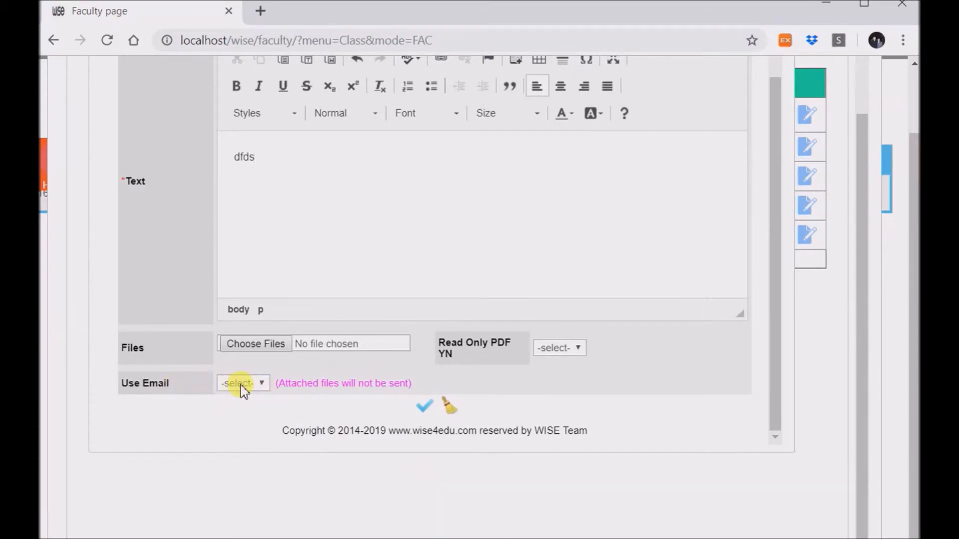
- Set Use Email to Yes on the announcement draft and bring up the Class Student List
left_click(244, 385)
left_click(248, 415)
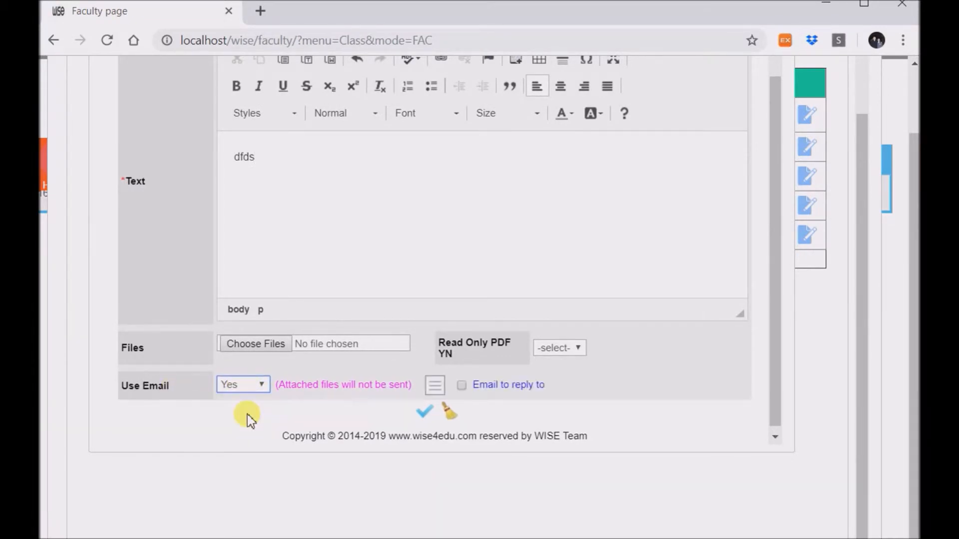
left_click(440, 391)
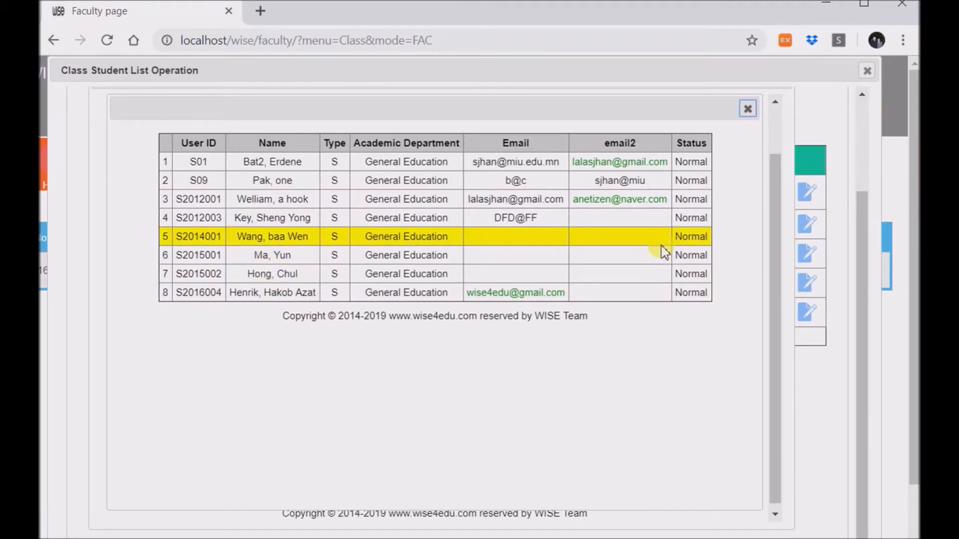
- Close the Class Student List and add a reply-to email, selecting its prefilled address
left_click(748, 109)
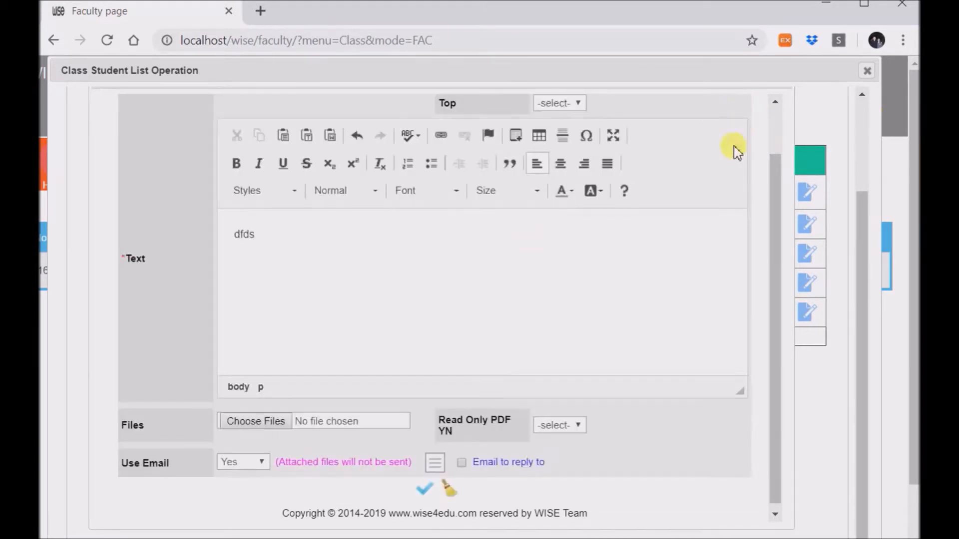
left_click(461, 464)
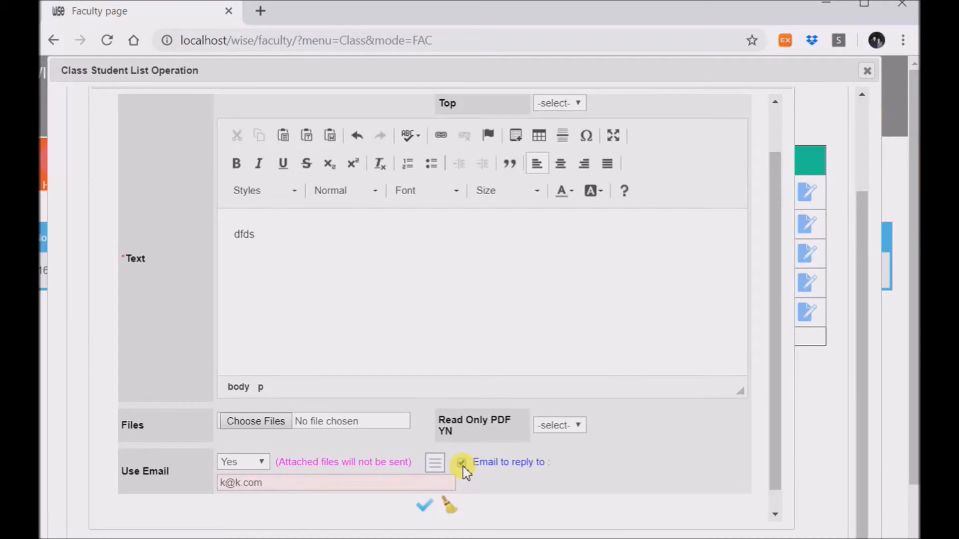
left_click_drag(316, 486, 192, 487)
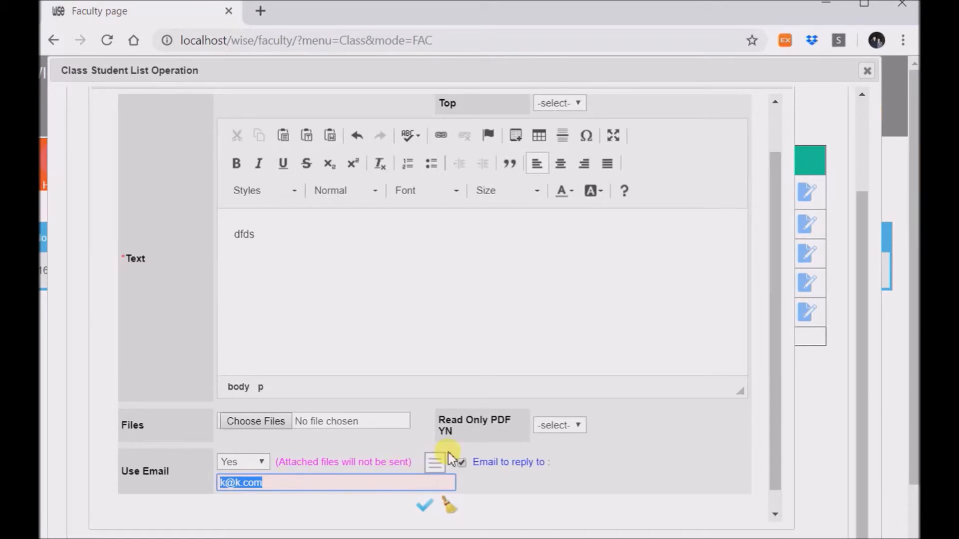
- Discard the announcement draft and start a new, blank announcement form
scroll(616, 412, "up", 1)
scroll(616, 412, "up", 2)
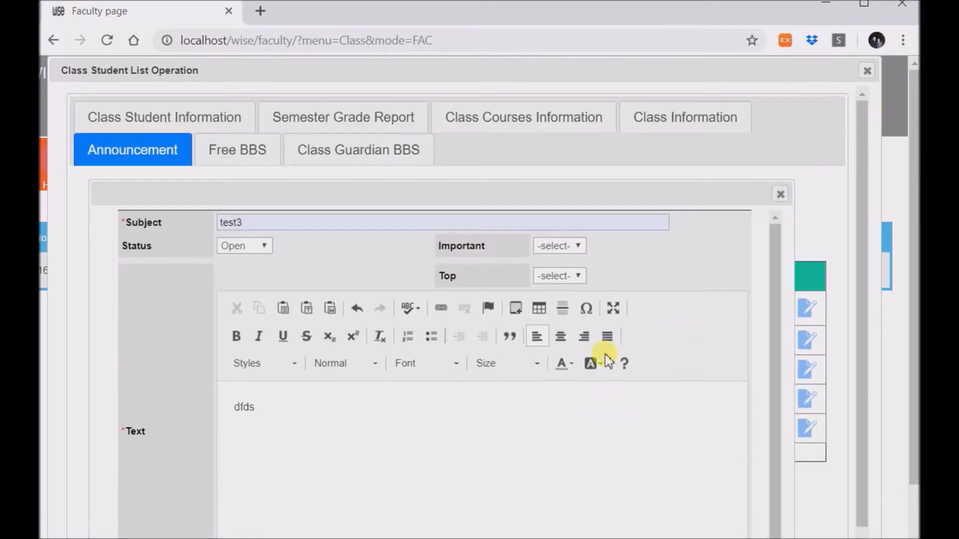
left_click(780, 193)
scroll(500, 380, "down", 2)
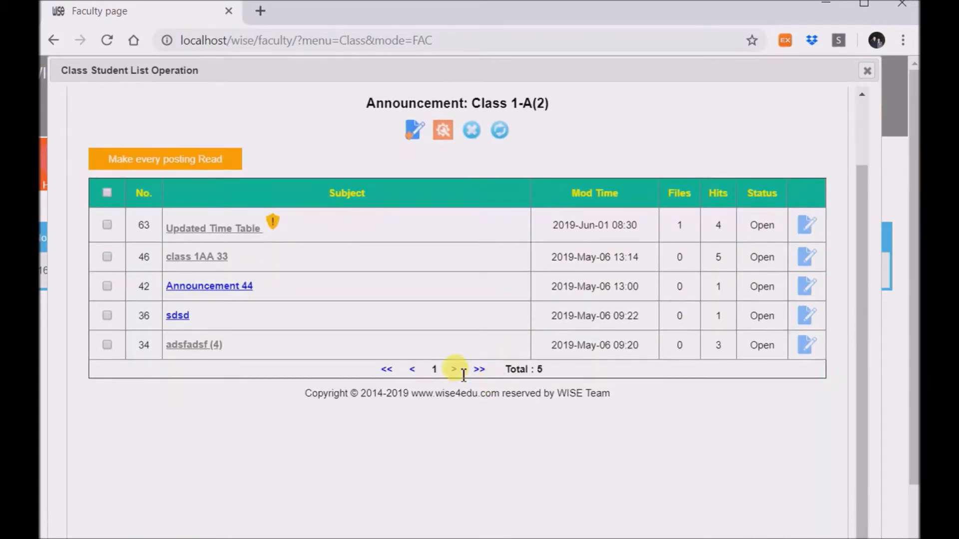
left_click(412, 131)
scroll(282, 483, "down", 1)
- Leave Use Email unchanged and close the empty announcement form without sending it
left_click(240, 493)
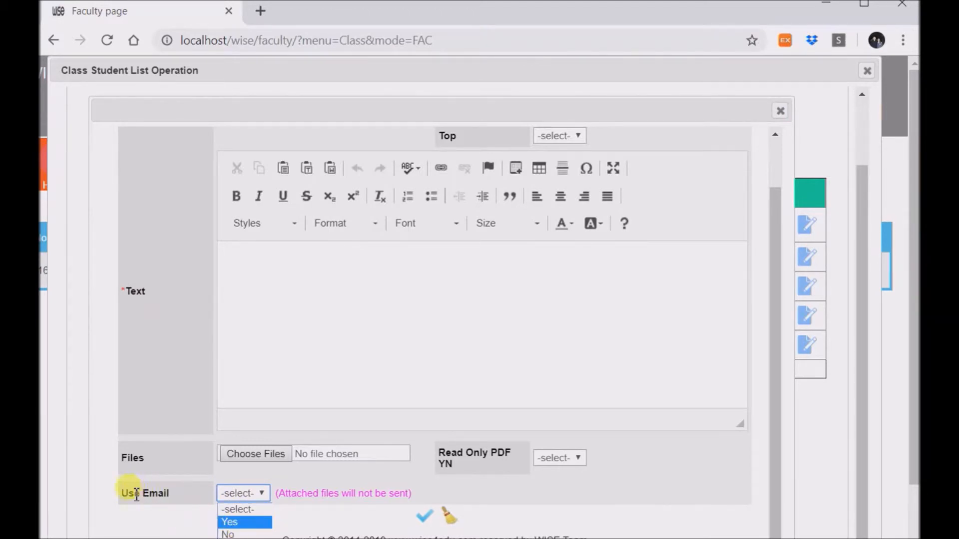
left_click(184, 493)
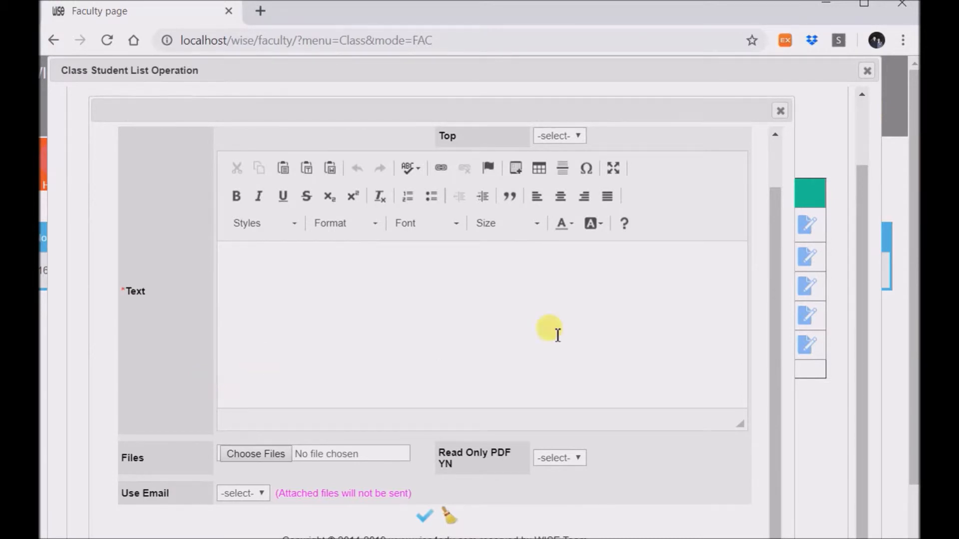
scroll(550, 331, "up", 4)
left_click(780, 194)
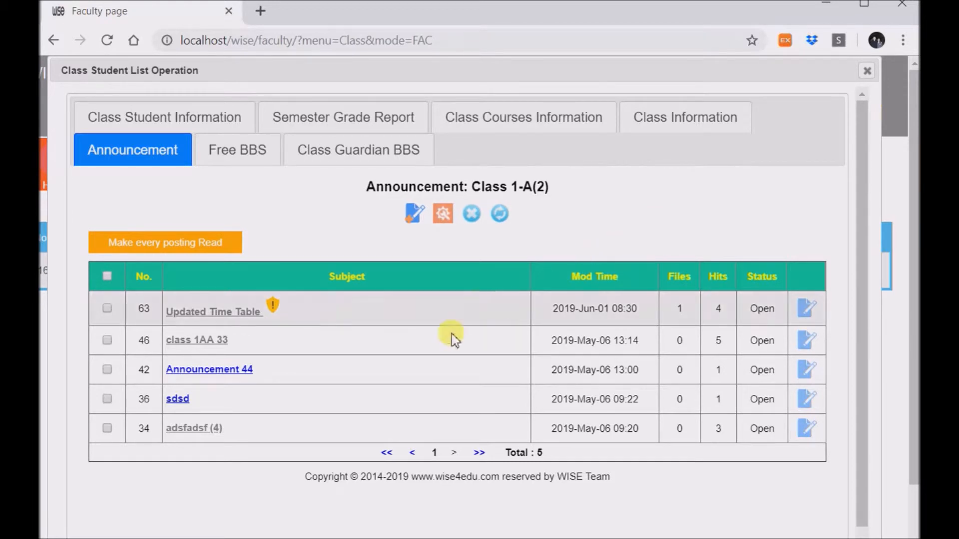
- Switch to the Free BBS board and briefly view, then close, its board settings
left_click(235, 156)
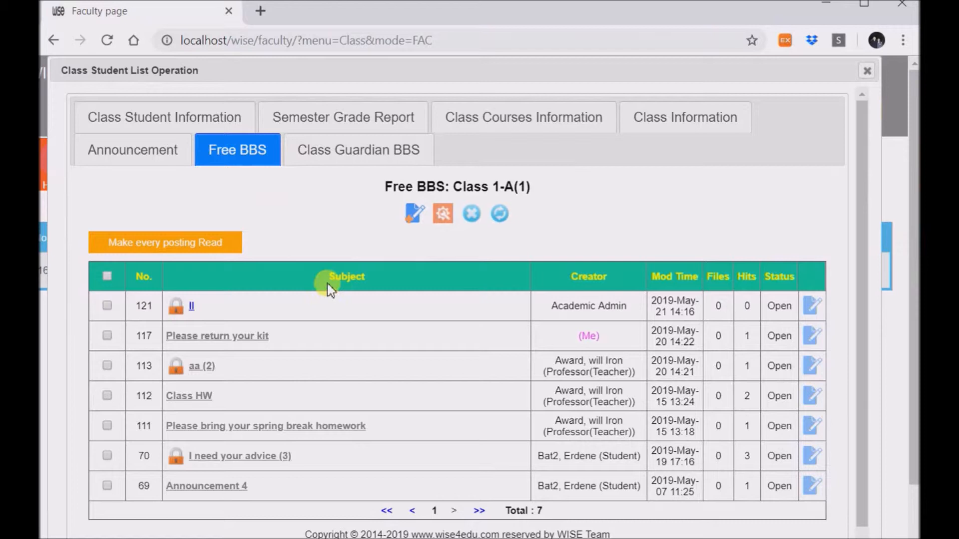
left_click(442, 214)
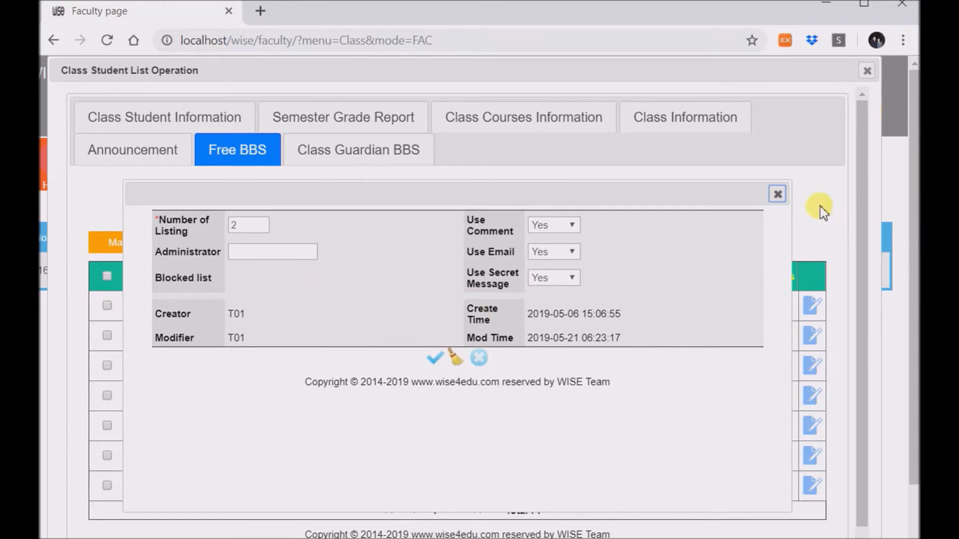
left_click(778, 195)
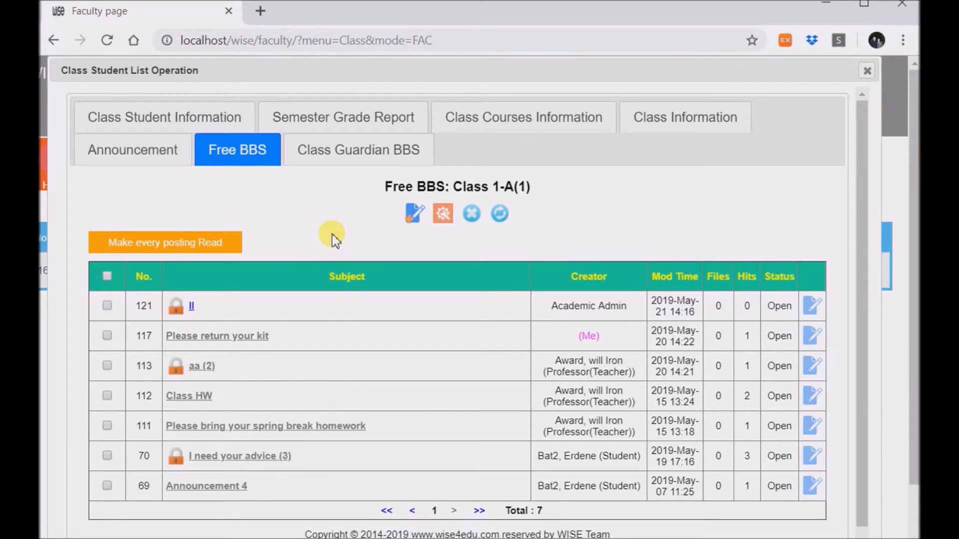
- Start a Free BBS post with subject 'Let's talk', Important Yes and Secret Message Yes
left_click(412, 227)
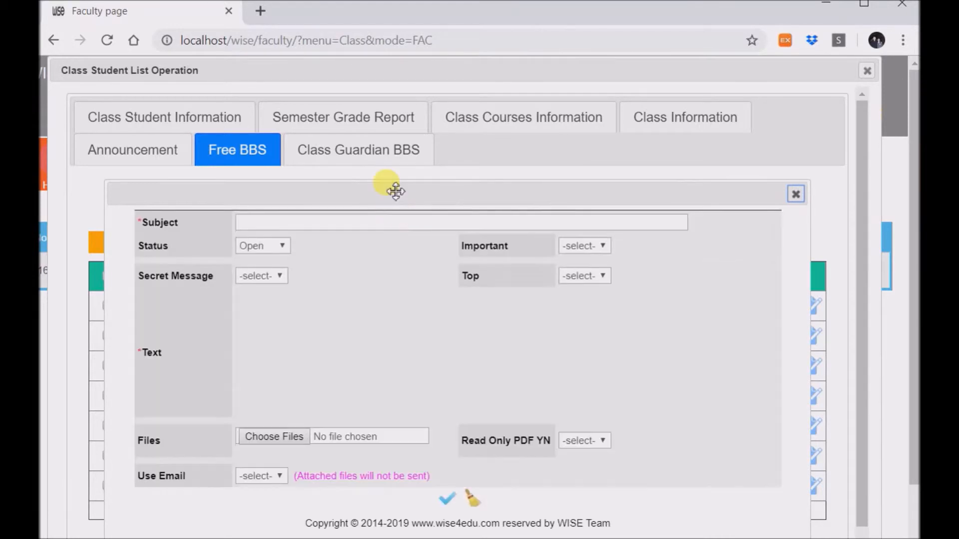
left_click(351, 229)
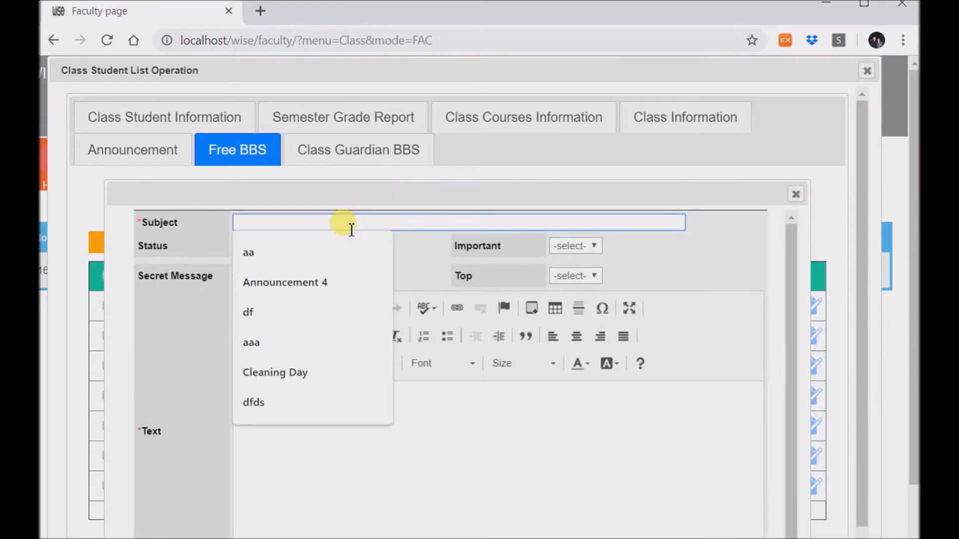
type("Let")
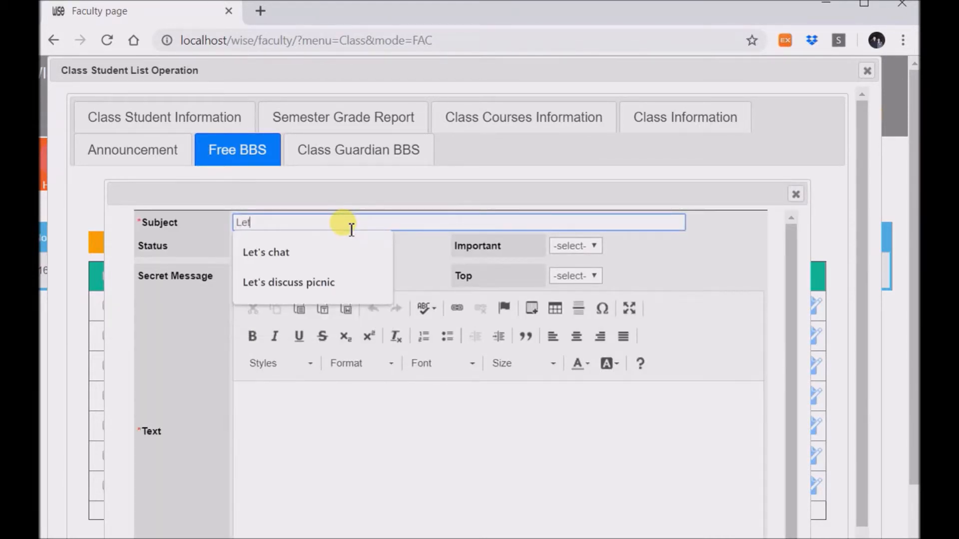
type("'s talk")
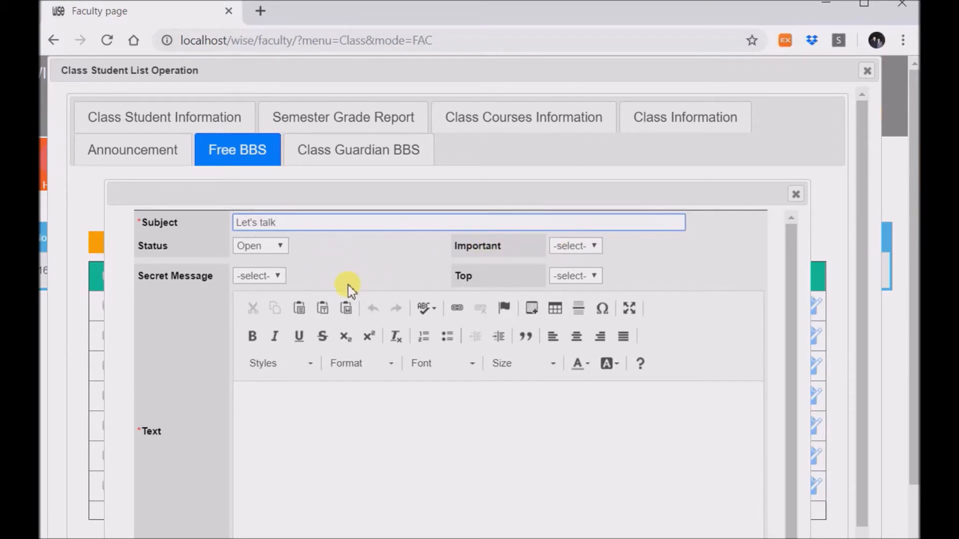
left_click(568, 245)
left_click(564, 274)
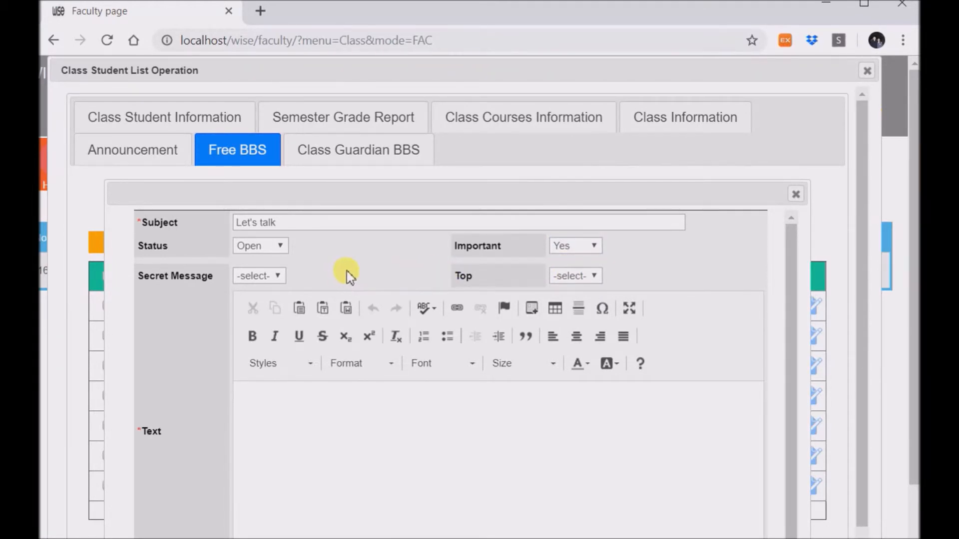
left_click(273, 276)
left_click(258, 302)
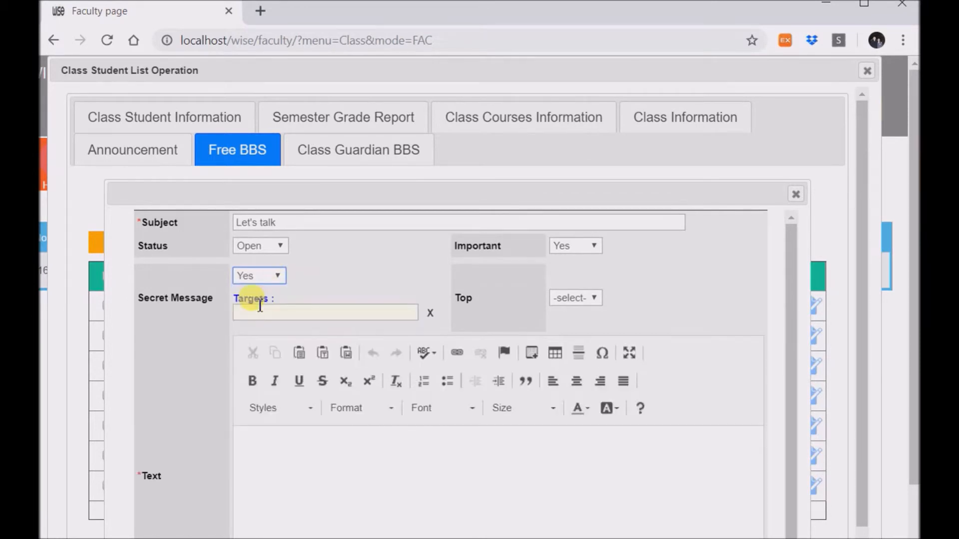
- Choose the first two students as the secret post's targets
left_click(294, 313)
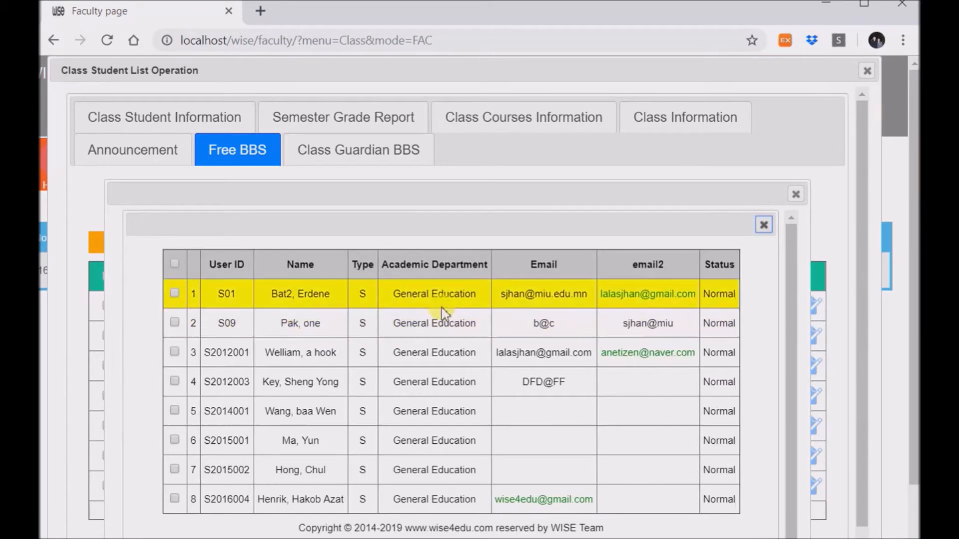
left_click(175, 294)
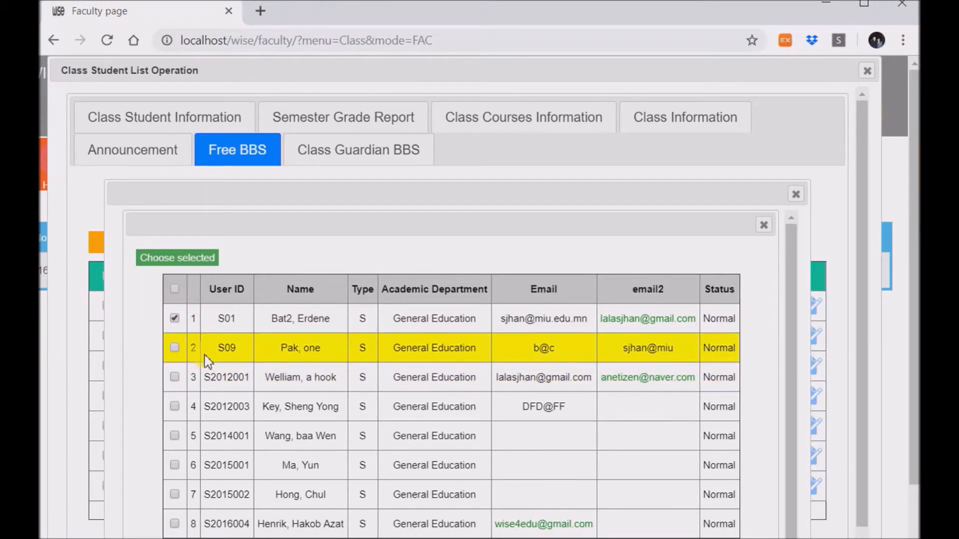
left_click(174, 348)
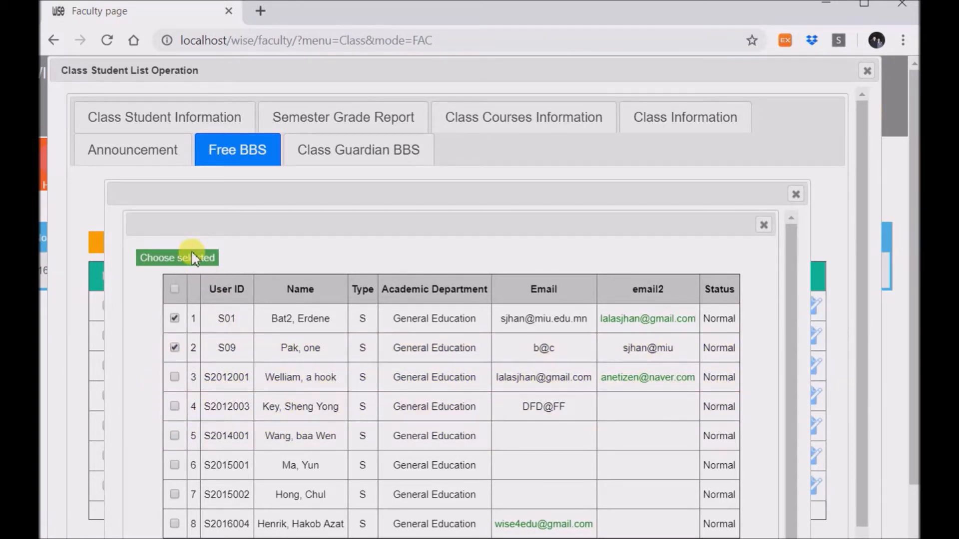
left_click(193, 257)
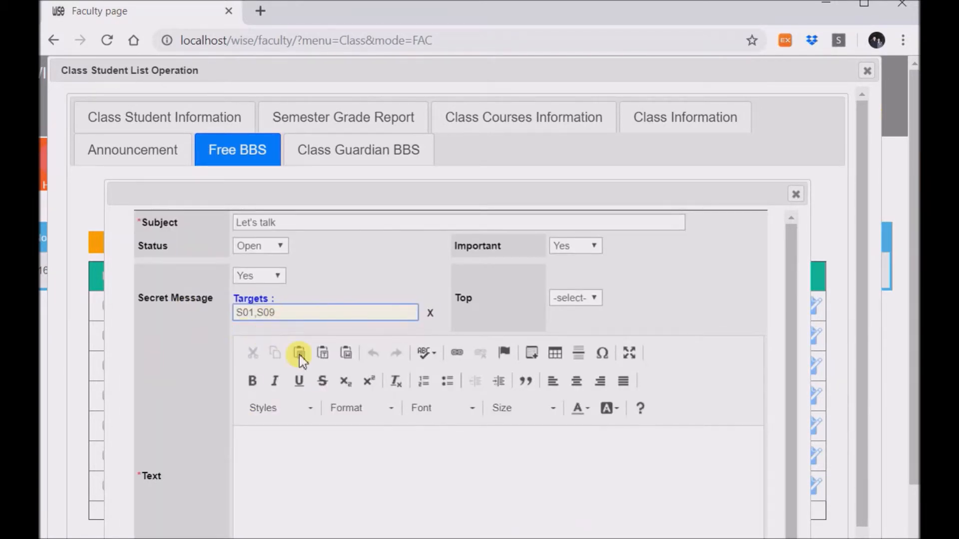
- Enter 'What happened?' as the post's text
scroll(299, 359, "down", 2)
left_click(300, 368)
type("What happend")
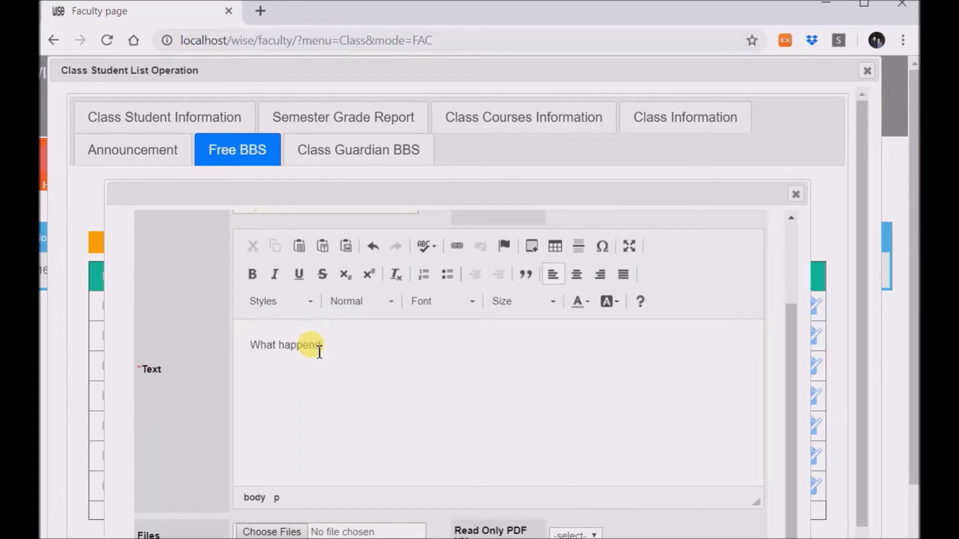
key("BackSpace")
type("ed?")
scroll(315, 409, "down", 3)
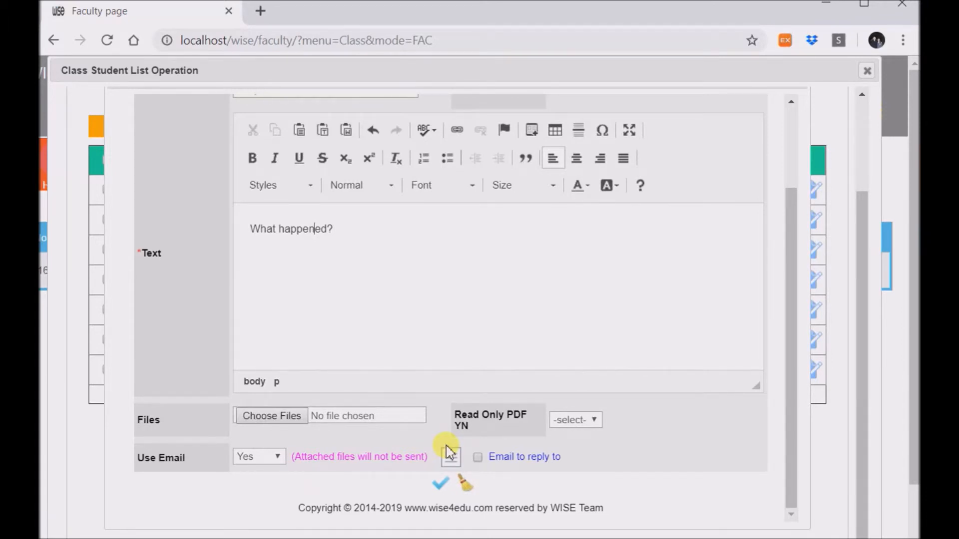
- Set Use Email to No, submit the post and confirm the success alert
left_click(245, 457)
left_click(247, 497)
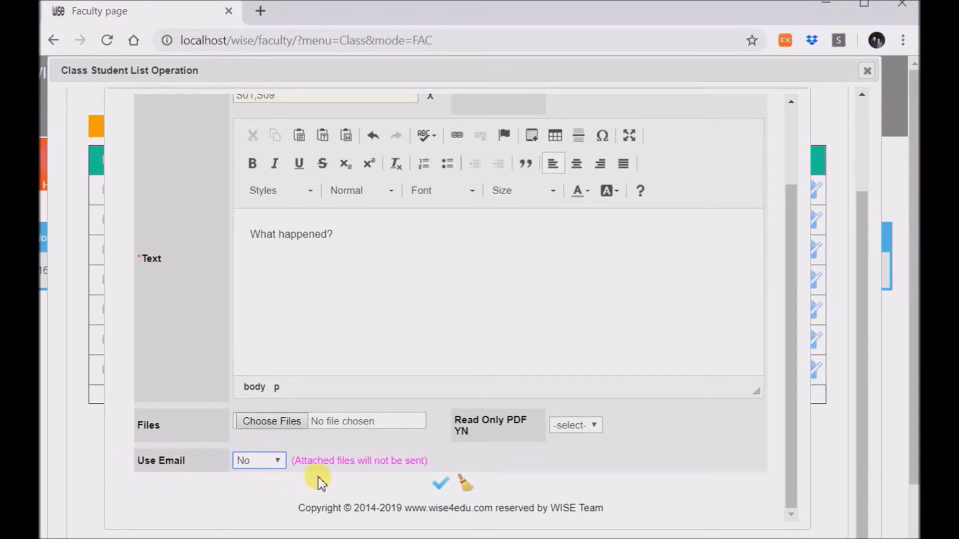
scroll(435, 475, "up", 2)
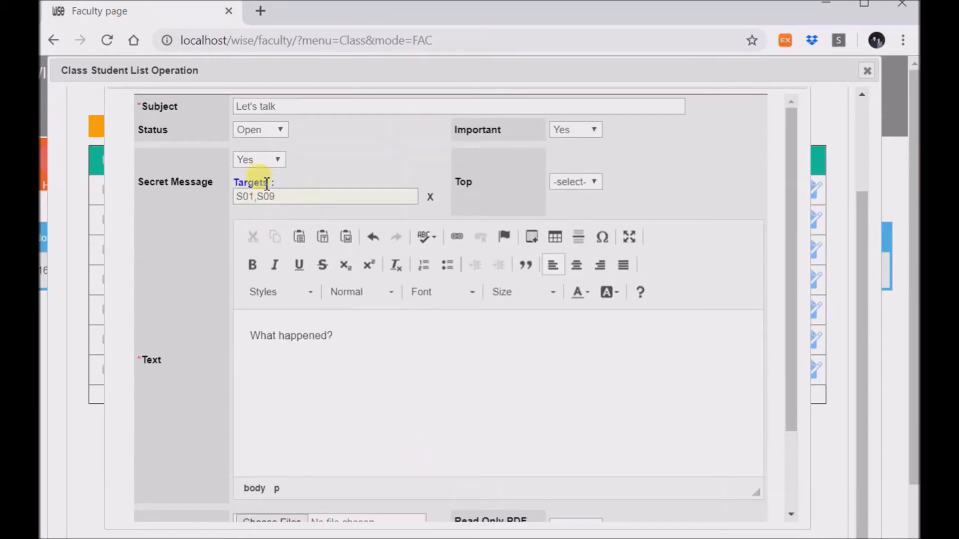
scroll(484, 459, "down", 3)
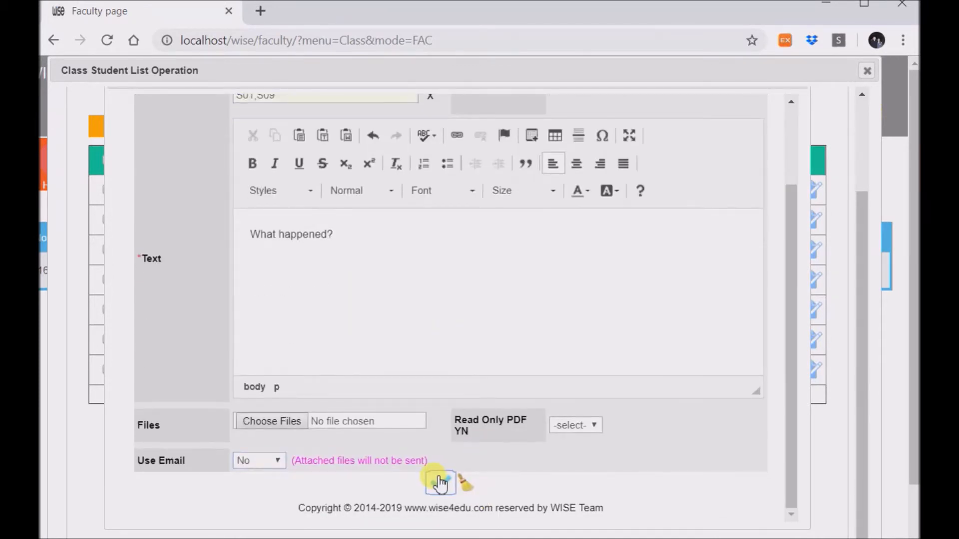
left_click(440, 484)
left_click(609, 132)
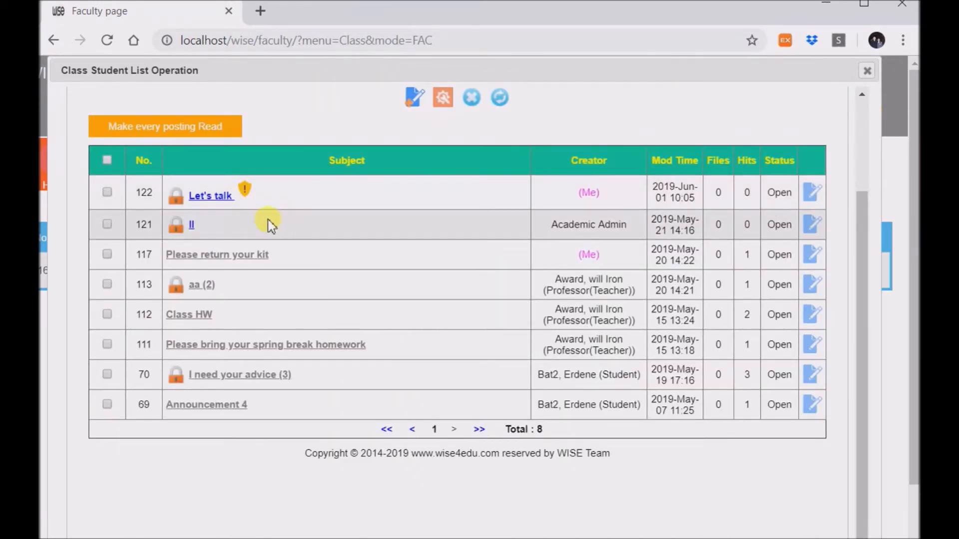
- Open the 'Let's talk' post to check its text and 0 comments, then Alt+Tab between windows
left_click(217, 195)
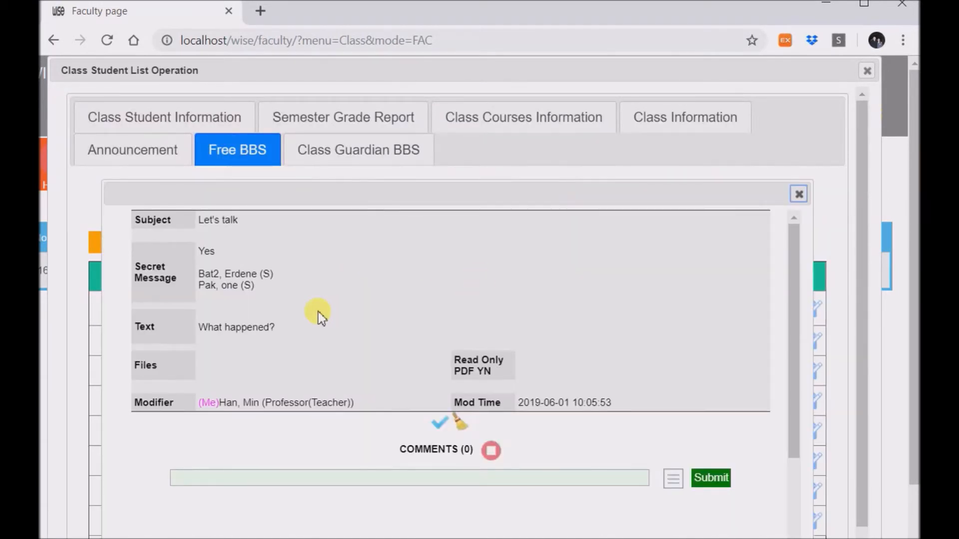
scroll(296, 379, "down", 3)
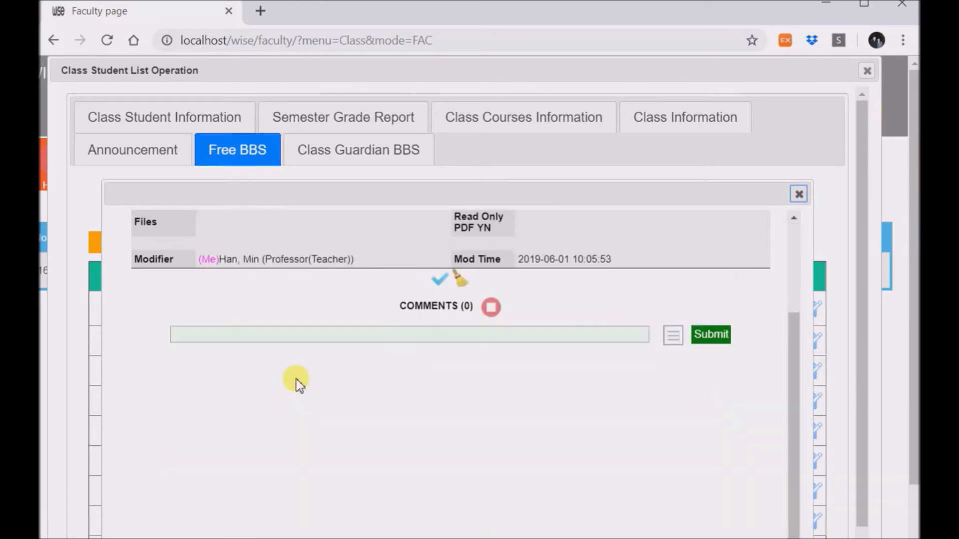
scroll(271, 363, "up", 3)
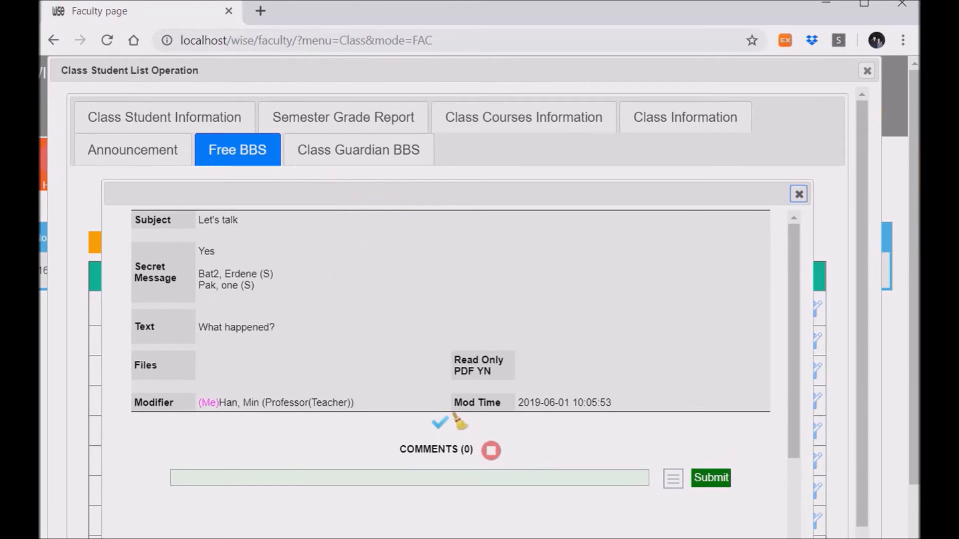
key("alt+Tab")
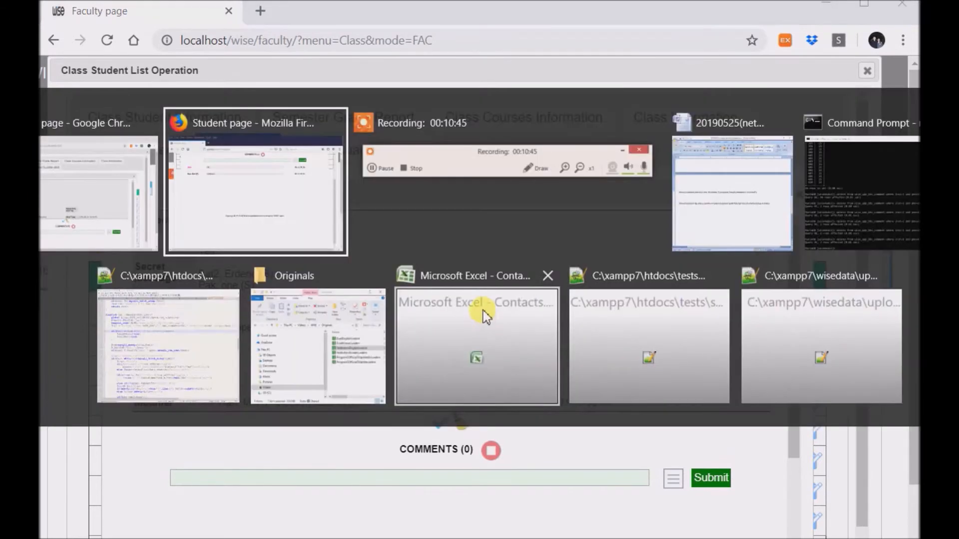
key("alt+Tab")
key("alt+Tab")
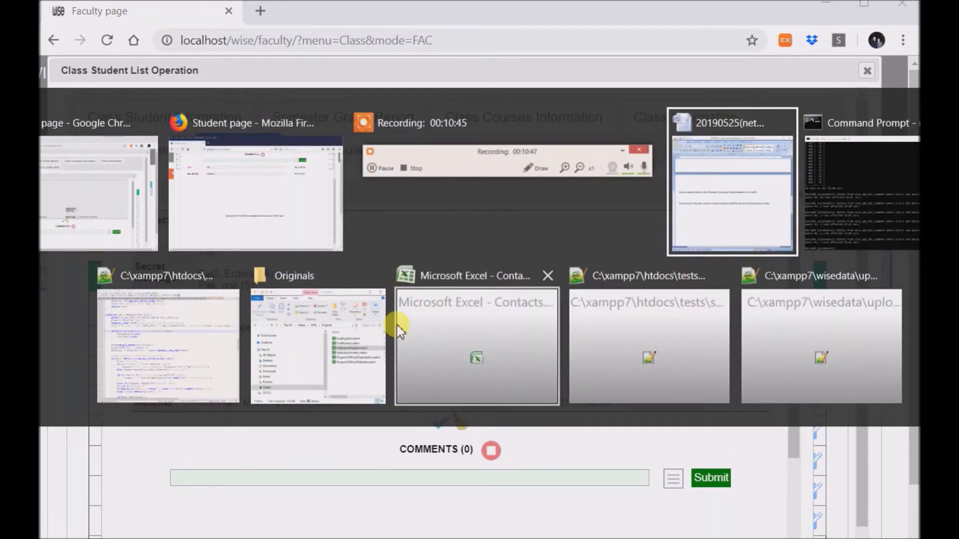
- In the student's browser, close the announcement details popup and announcements list
left_click(253, 229)
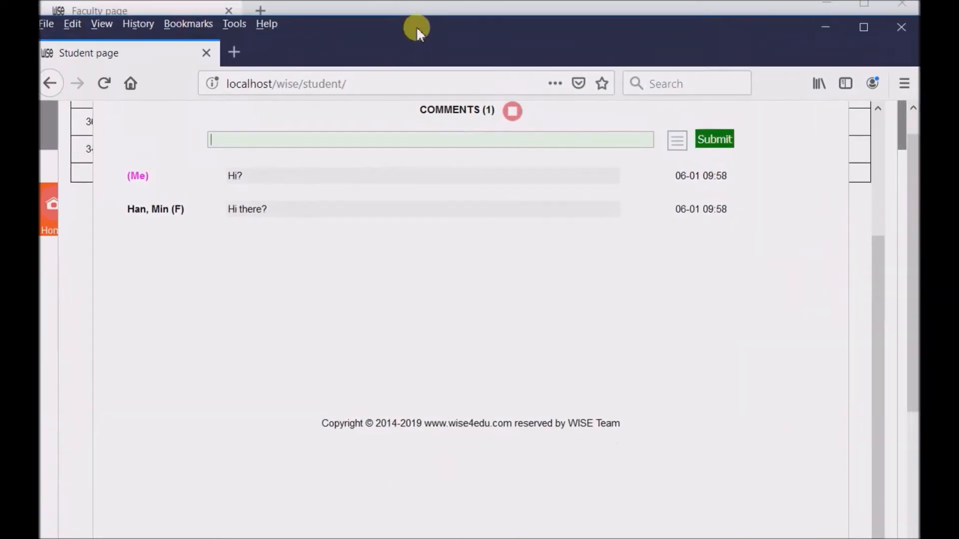
scroll(792, 85, "up", 5)
left_click(827, 144)
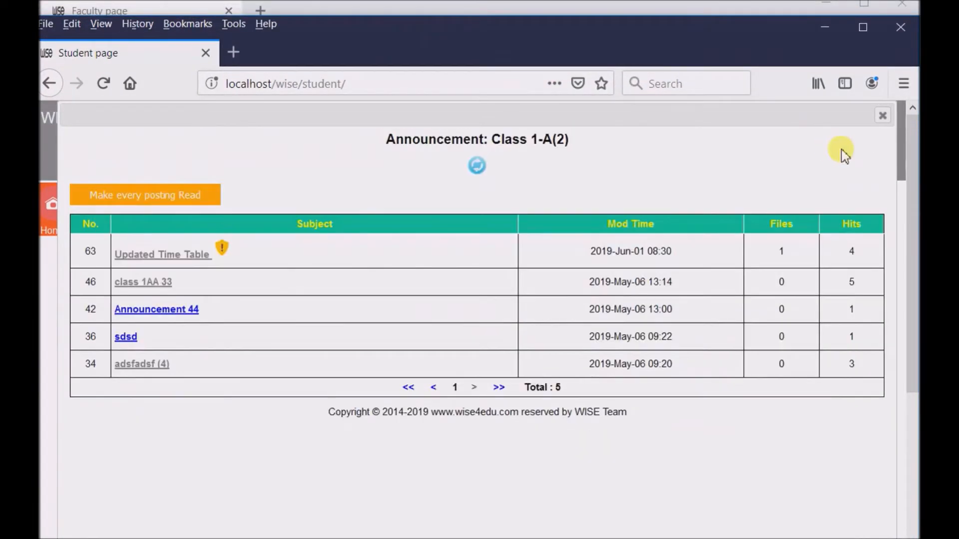
left_click(881, 119)
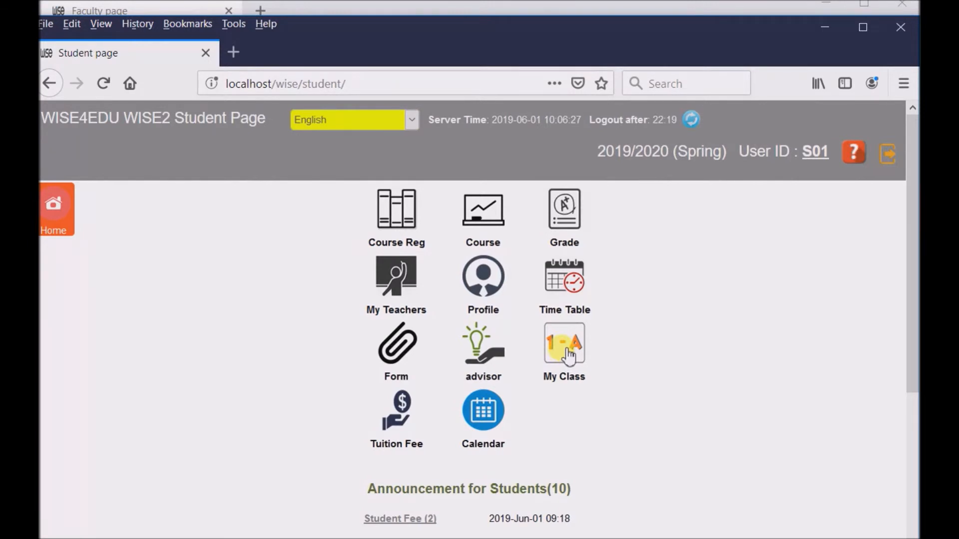
- Open the student's Class 1-A class page and go to its Free BBS board
left_click(568, 356)
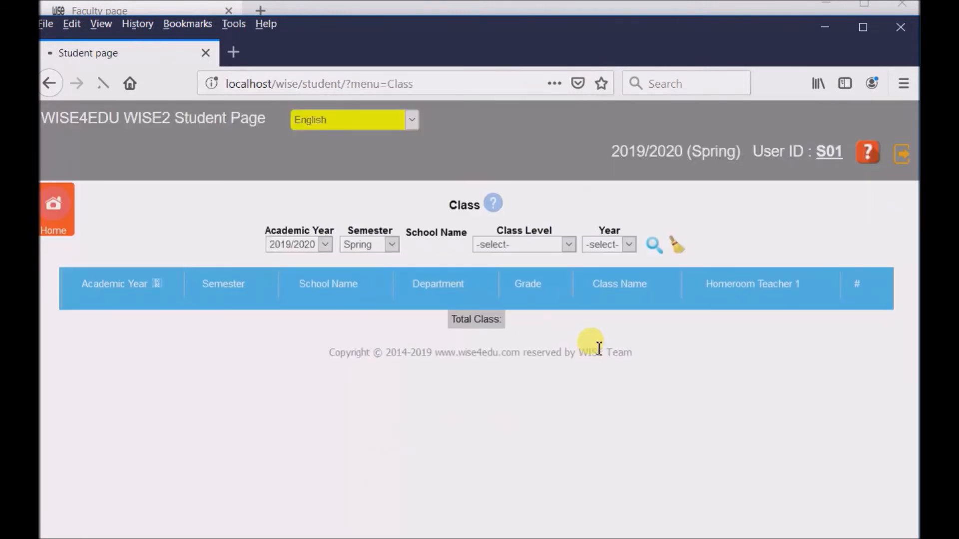
left_click(629, 317)
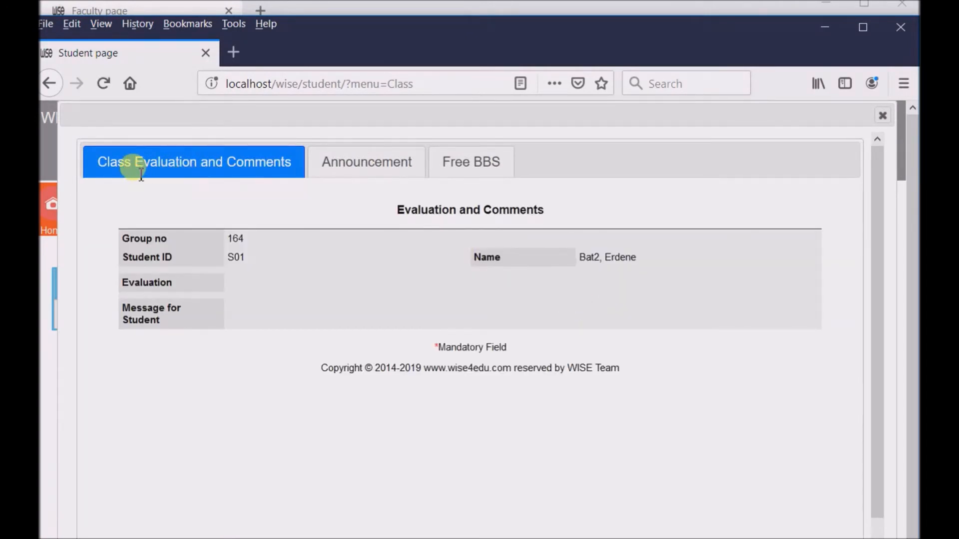
left_click(407, 167)
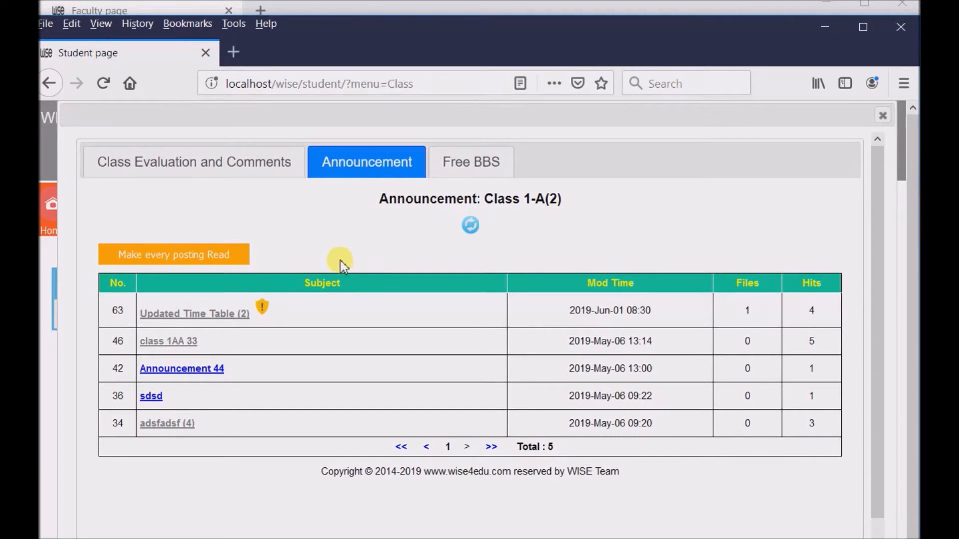
left_click(456, 165)
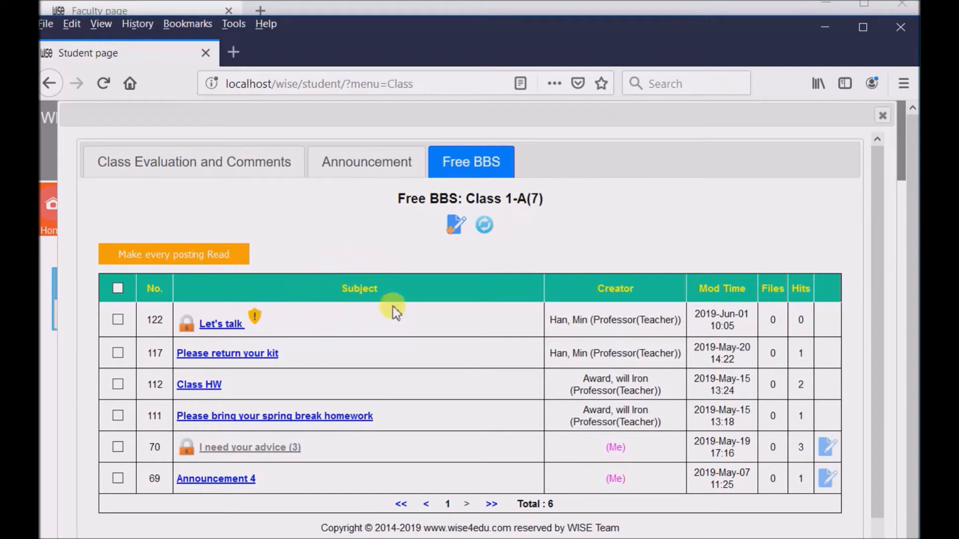
- As the student, comment 'HI Teacher?' on the 'Let's talk' post and move the window aside
left_click(223, 325)
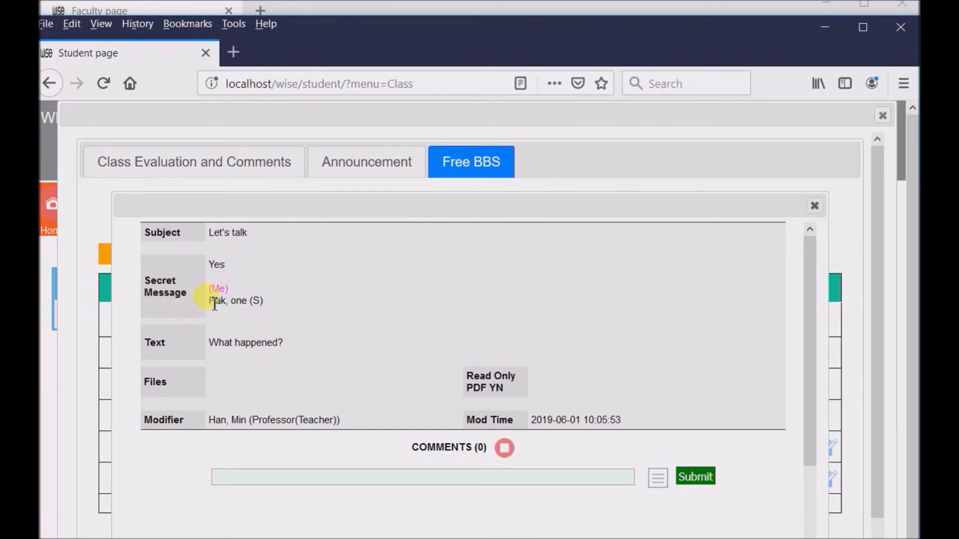
left_click_drag(214, 301, 288, 303)
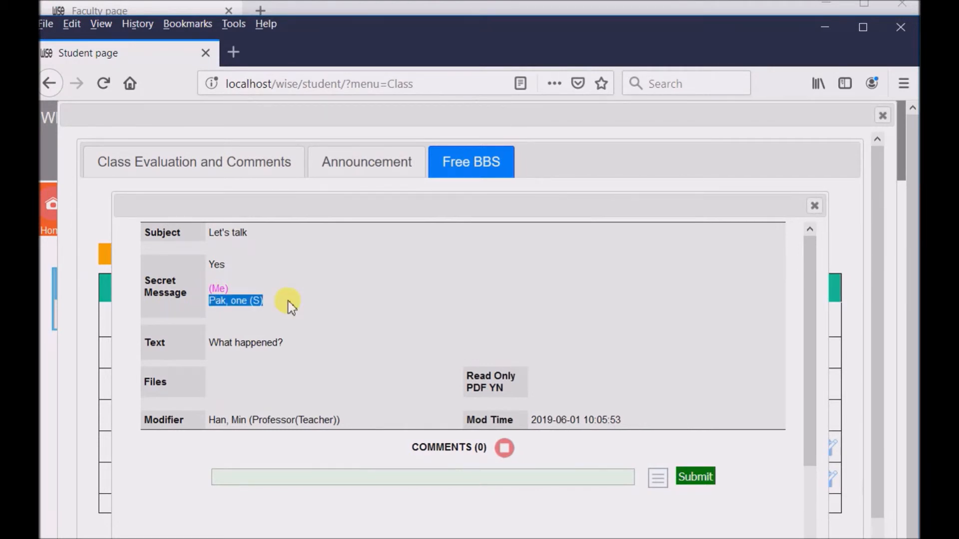
left_click(314, 475)
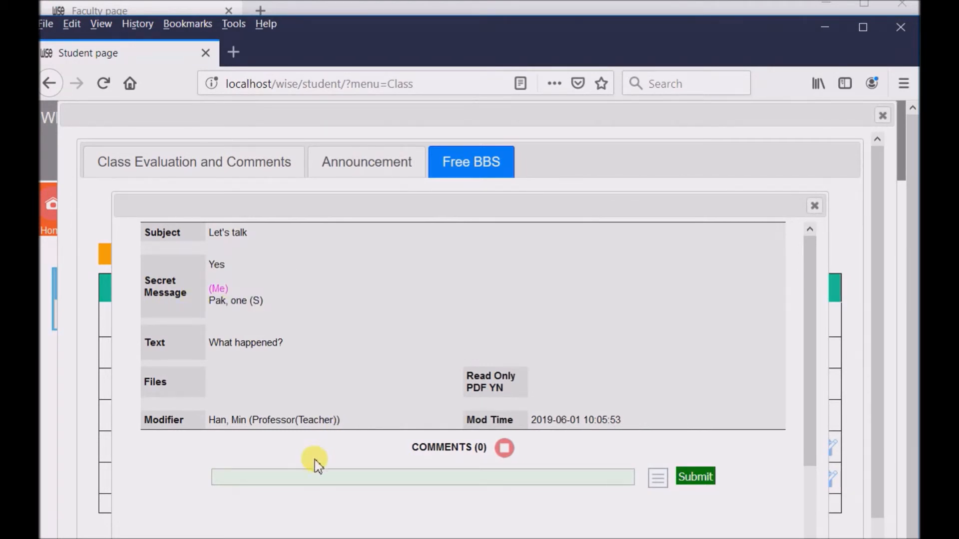
type("HI Teacher?")
key("Return")
left_click_drag(343, 36, 613, 29)
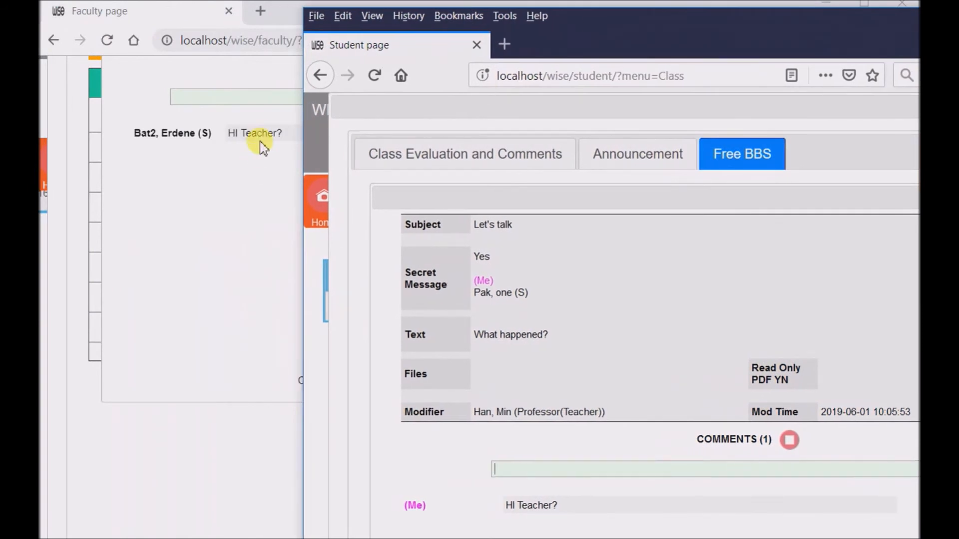
- As the teacher, reply 'Where is the other guy?' and check it appears in both windows
left_click(245, 103)
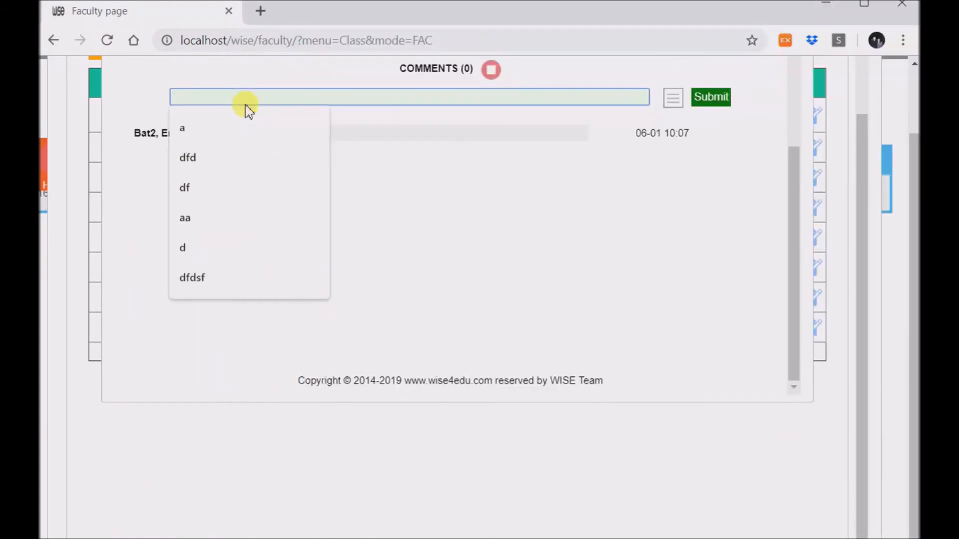
type("Le")
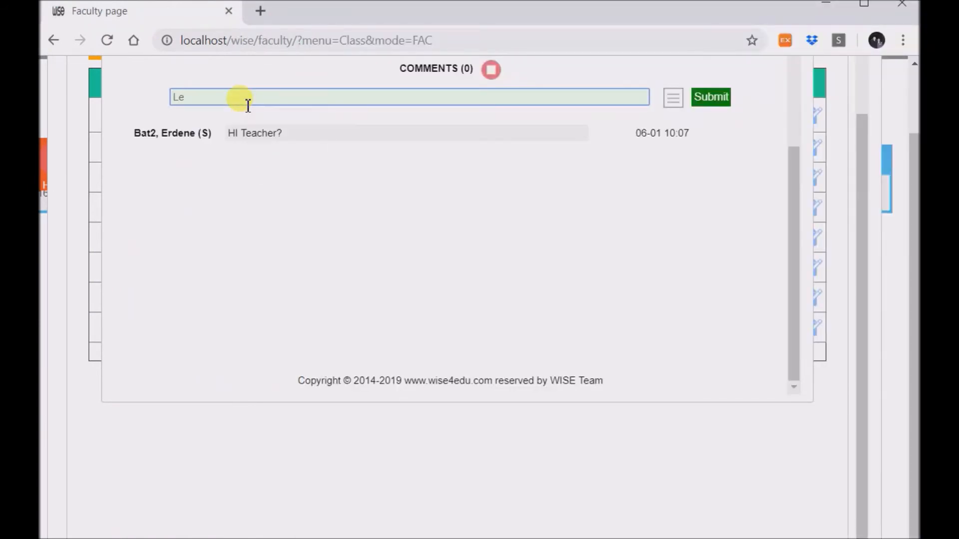
type("tWh")
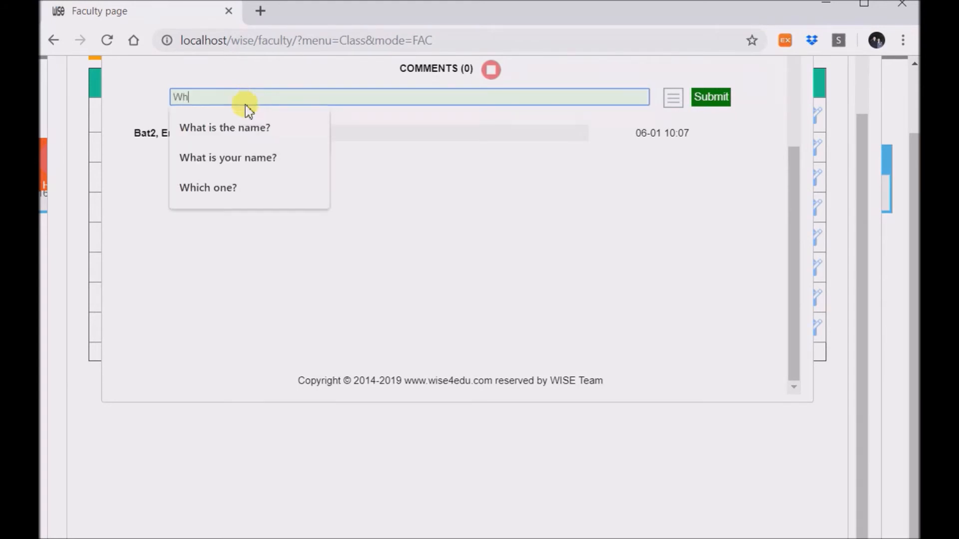
type("ere is the other guy?")
key("Return")
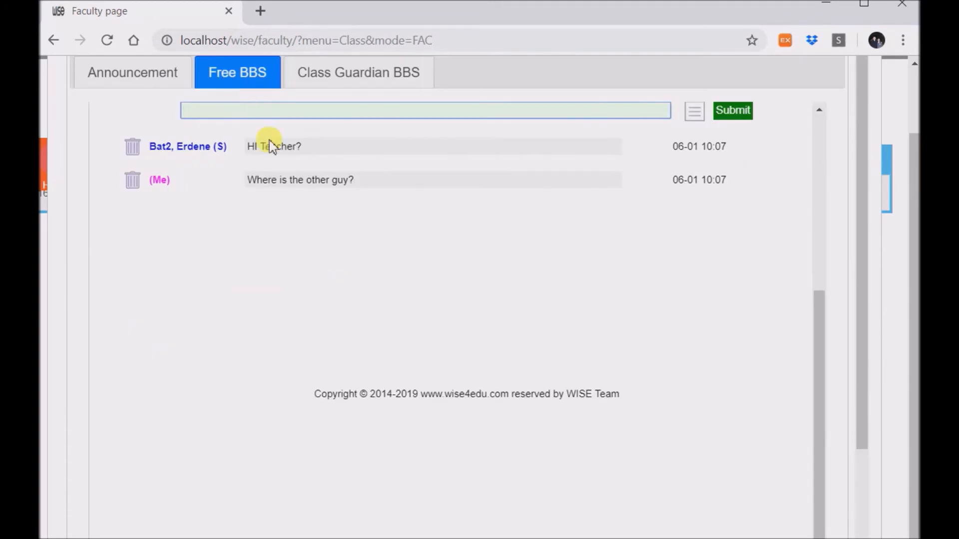
key("alt+Tab")
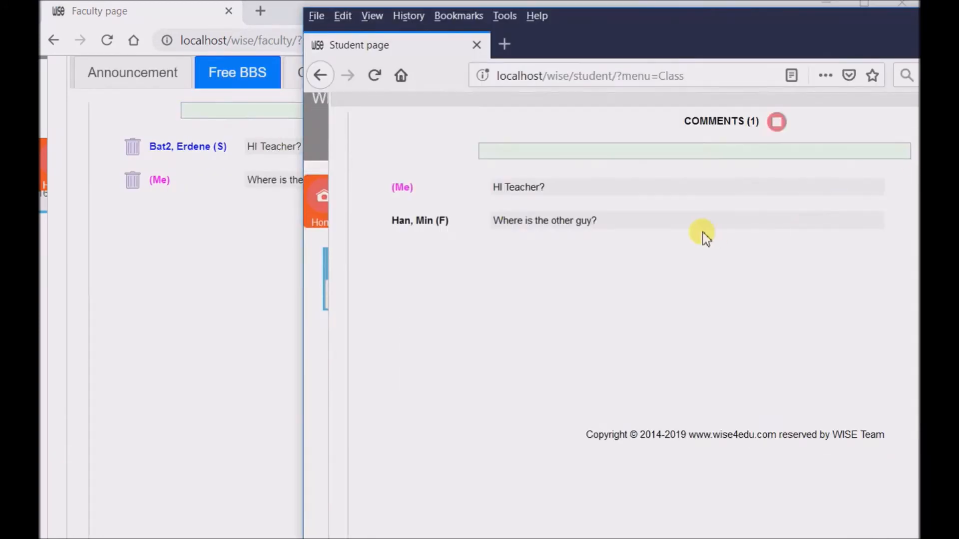
left_click(258, 264)
scroll(556, 302, "up", 6)
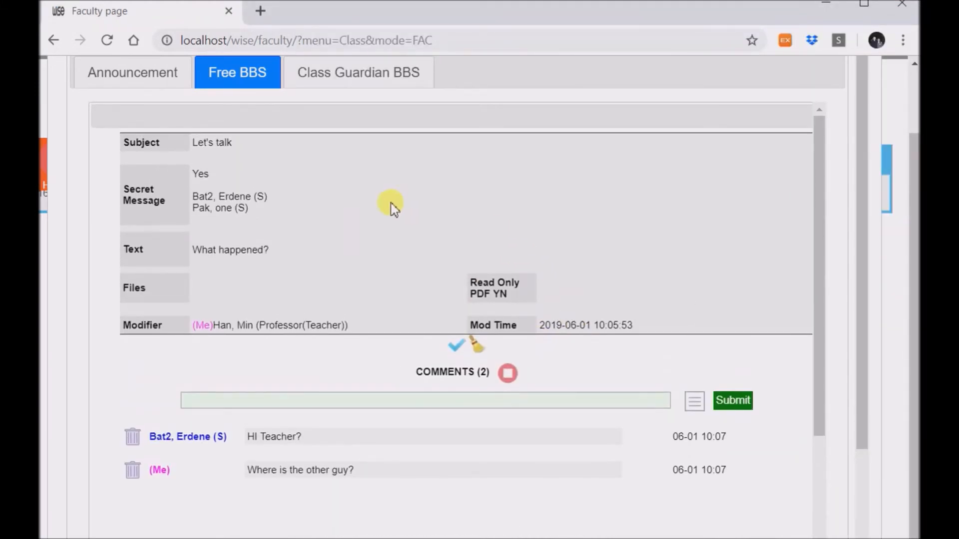
- Scroll back up through the 'Let's talk' post and close it to return to the Free BBS list
mouse_move(573, 9)
left_mouse_down()
mouse_move(582, 15)
mouse_move(571, 17)
left_mouse_up()
scroll(799, 150, "up", 2)
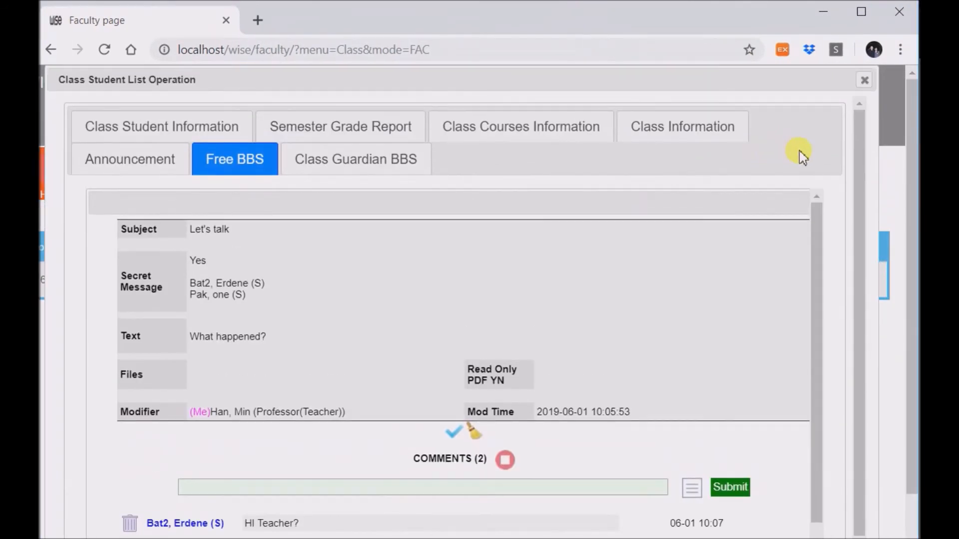
scroll(762, 419, "down", 5)
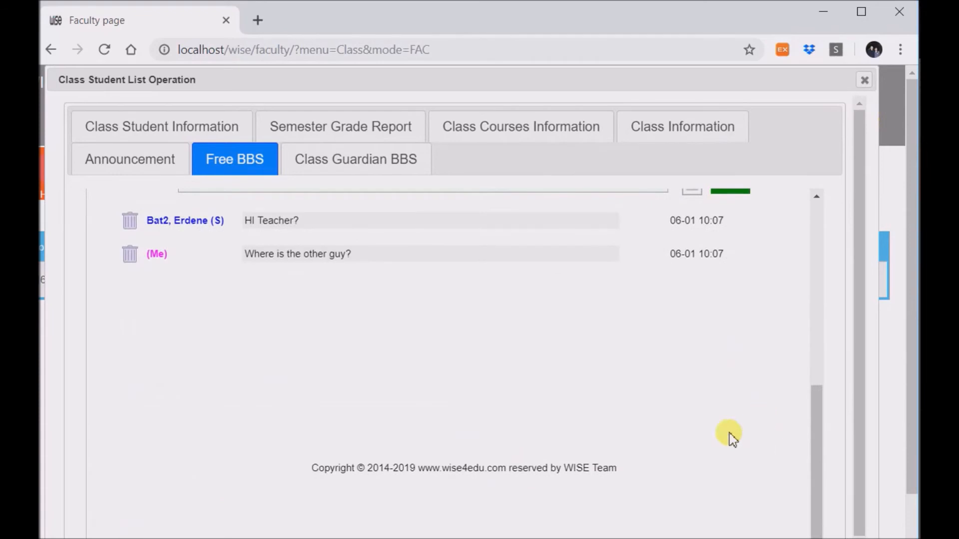
scroll(719, 436, "up", 5)
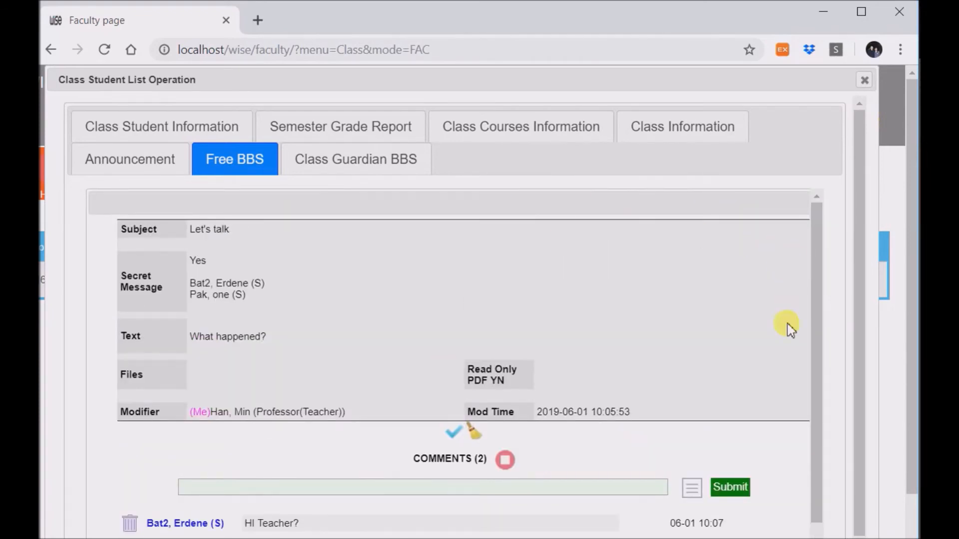
scroll(521, 492, "down", 10)
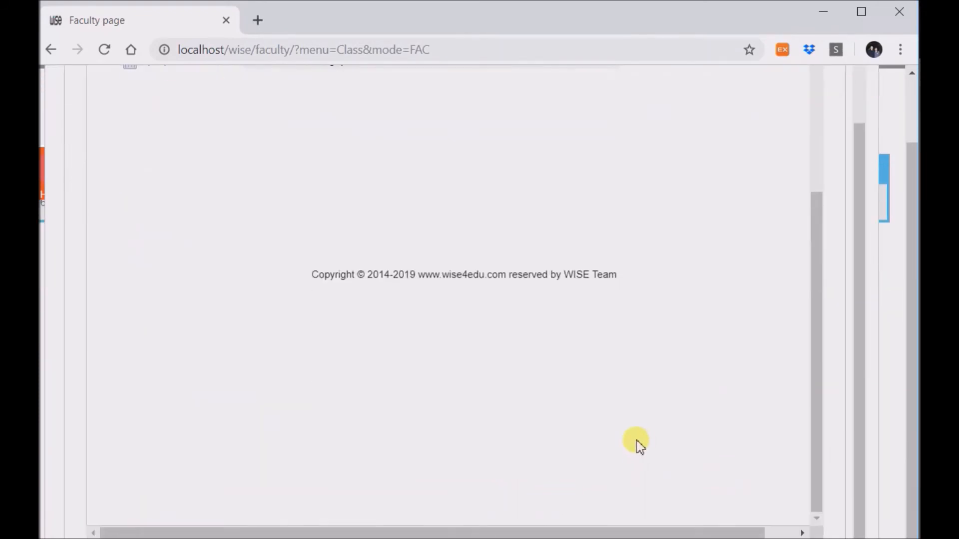
left_click_drag(658, 536, 768, 533)
scroll(770, 396, "up", 6)
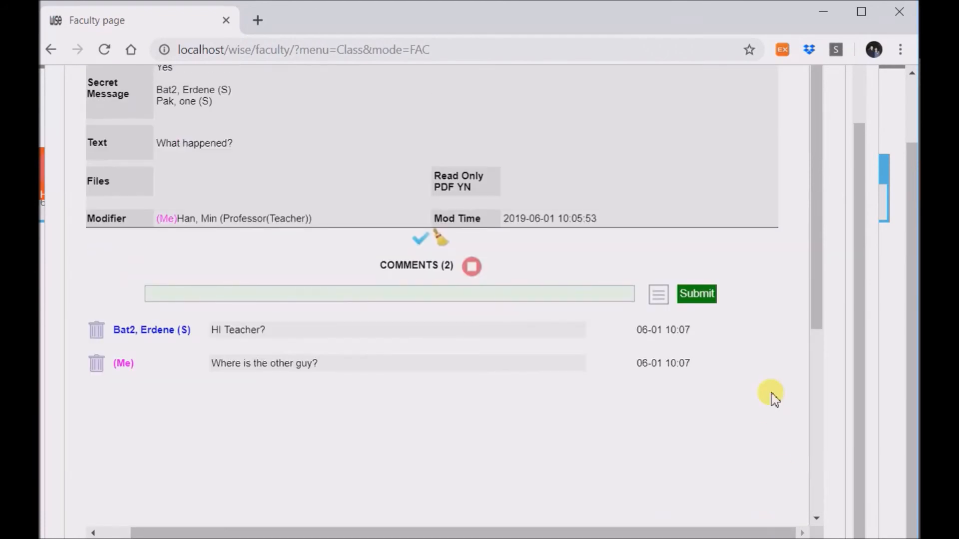
scroll(784, 299, "up", 2)
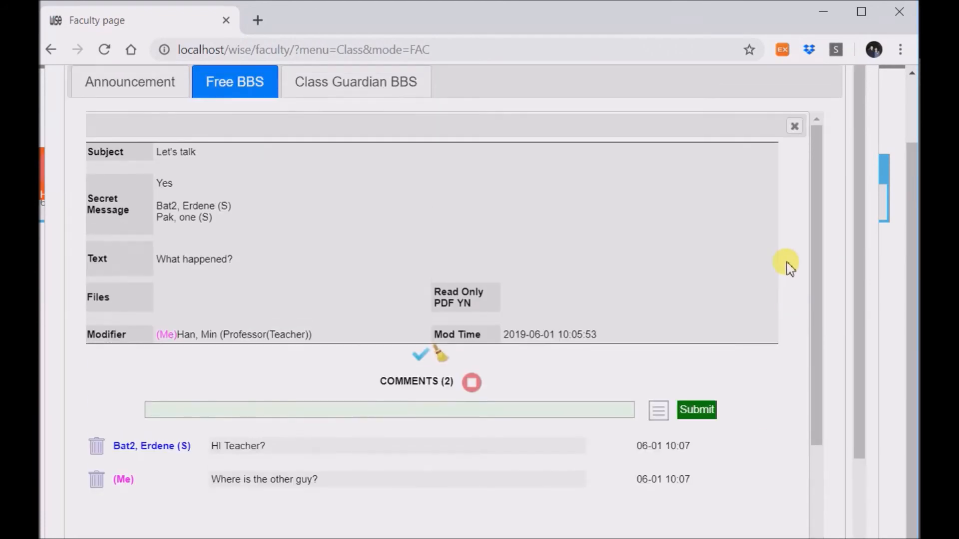
left_click(794, 129)
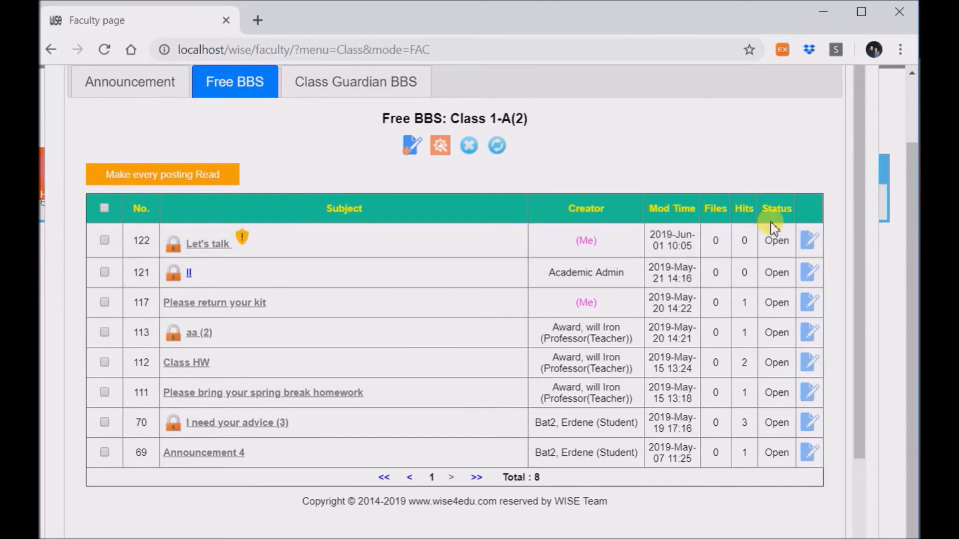
left_click(810, 244)
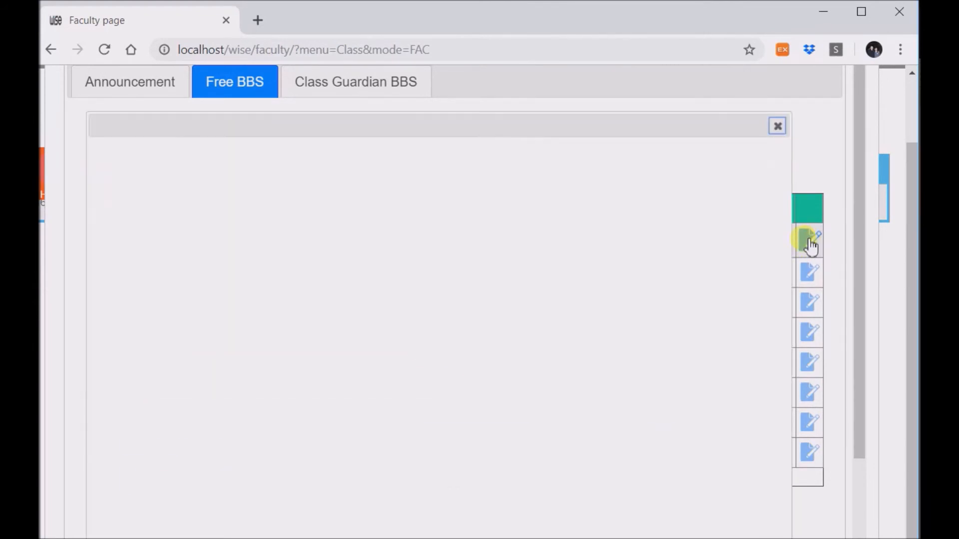
scroll(388, 256, "down", 5)
scroll(435, 267, "up", 5)
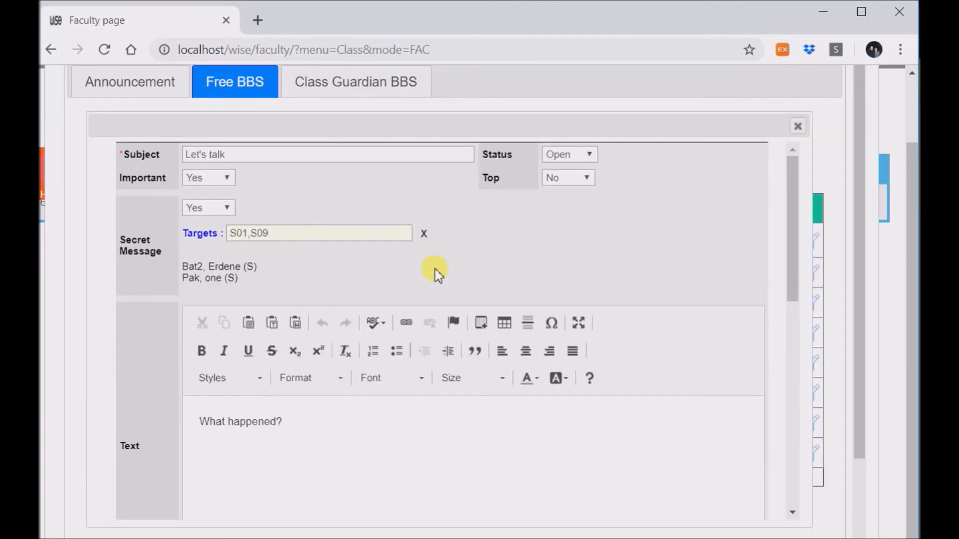
left_click(292, 239)
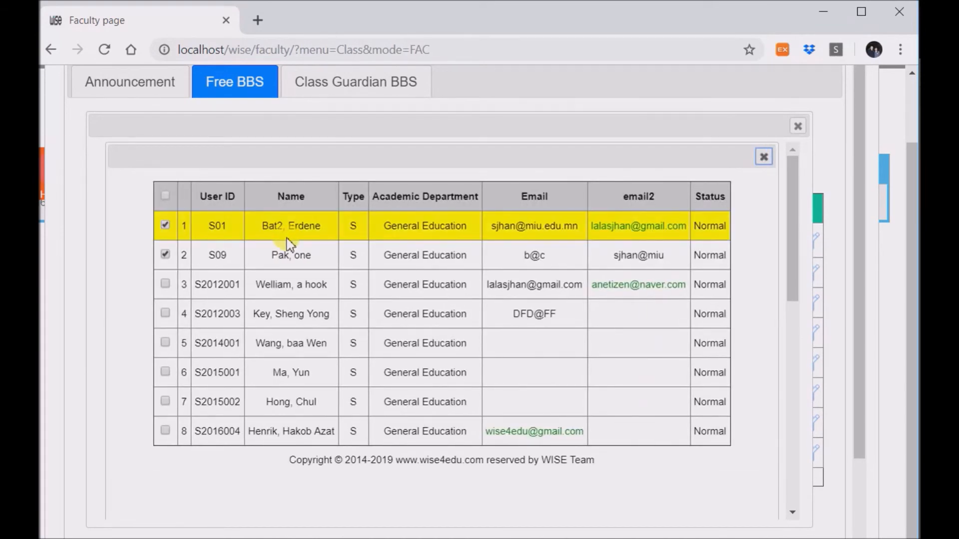
left_click(166, 255)
left_click(166, 312)
left_click(167, 340)
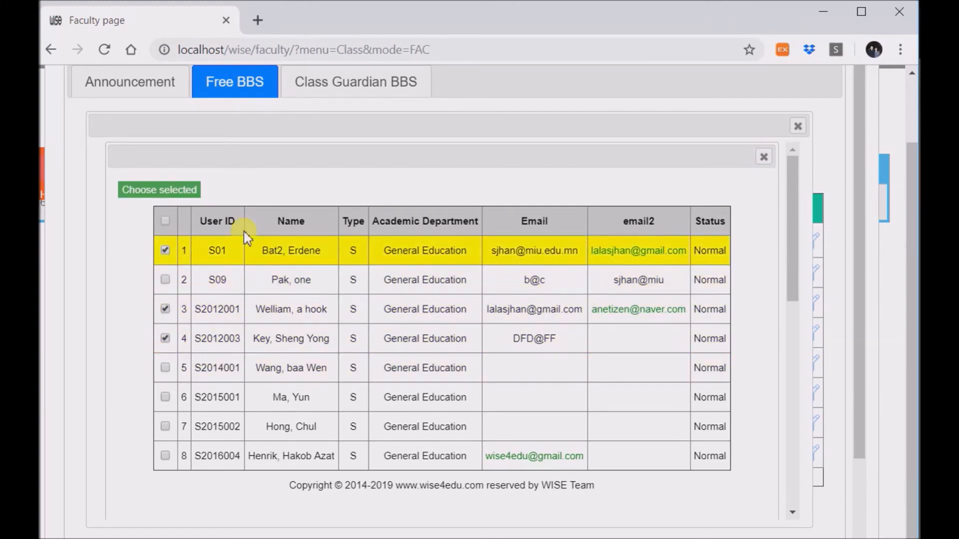
left_click(181, 189)
scroll(513, 434, "down", 3)
scroll(623, 413, "up", 3)
scroll(775, 229, "up", 2)
left_click(798, 204)
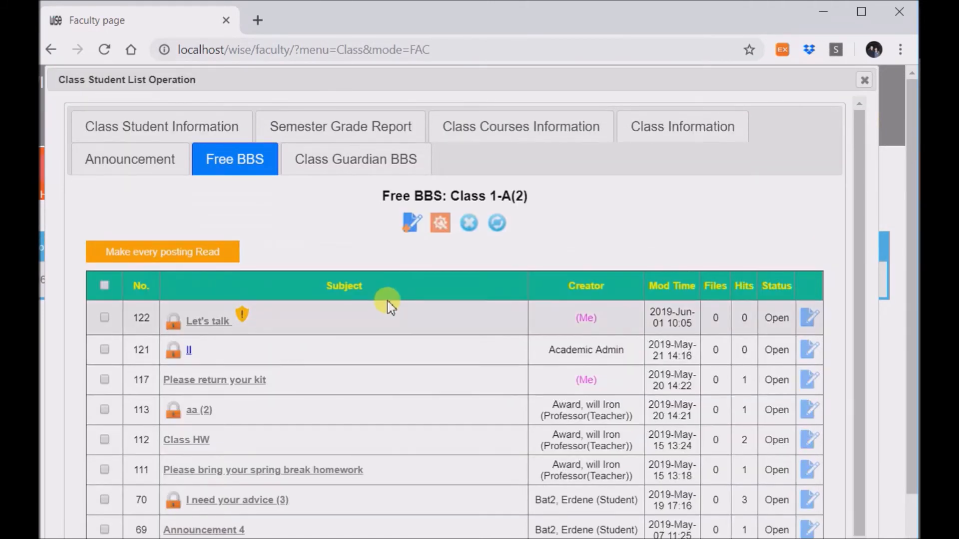
- Close the Class Student List Operation window to return to the Class page listing class A
scroll(314, 357, "down", 2)
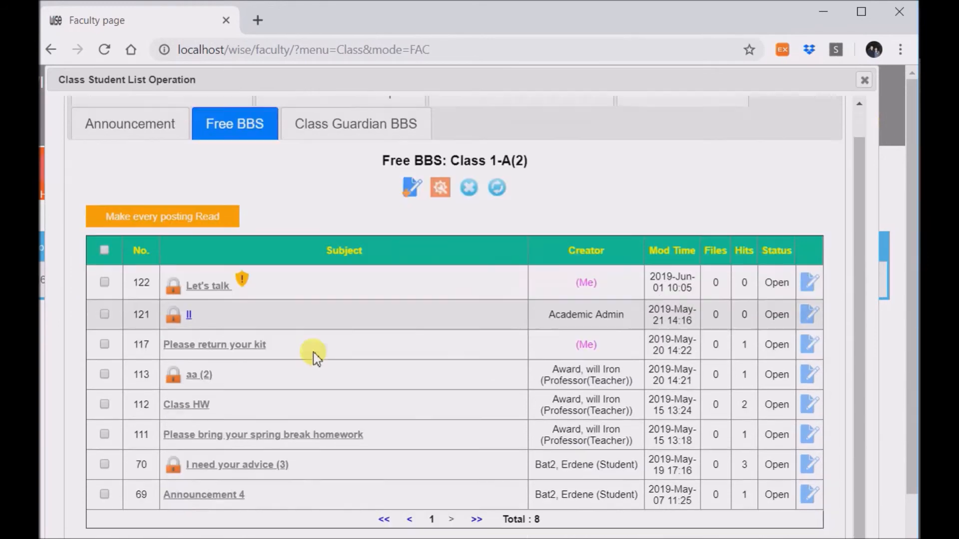
scroll(391, 349, "up", 3)
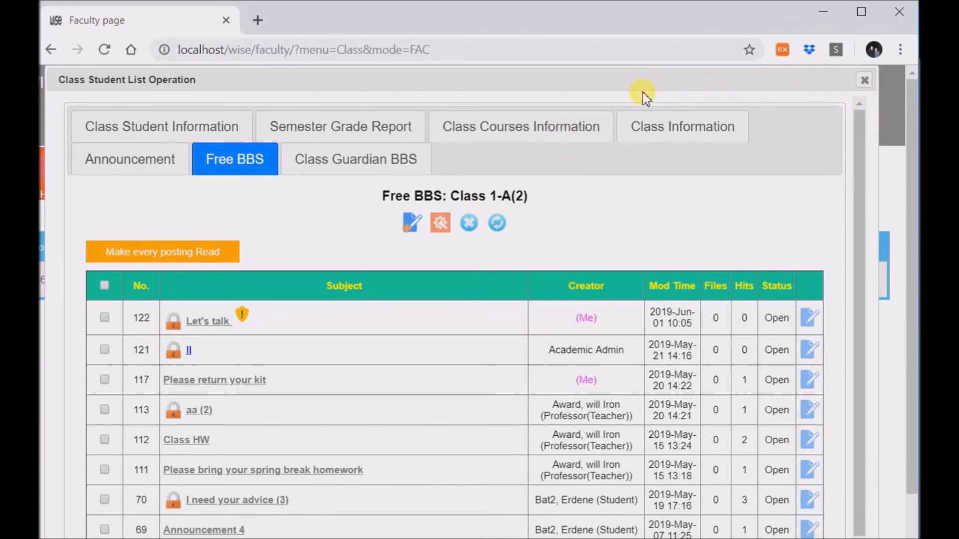
left_click(862, 80)
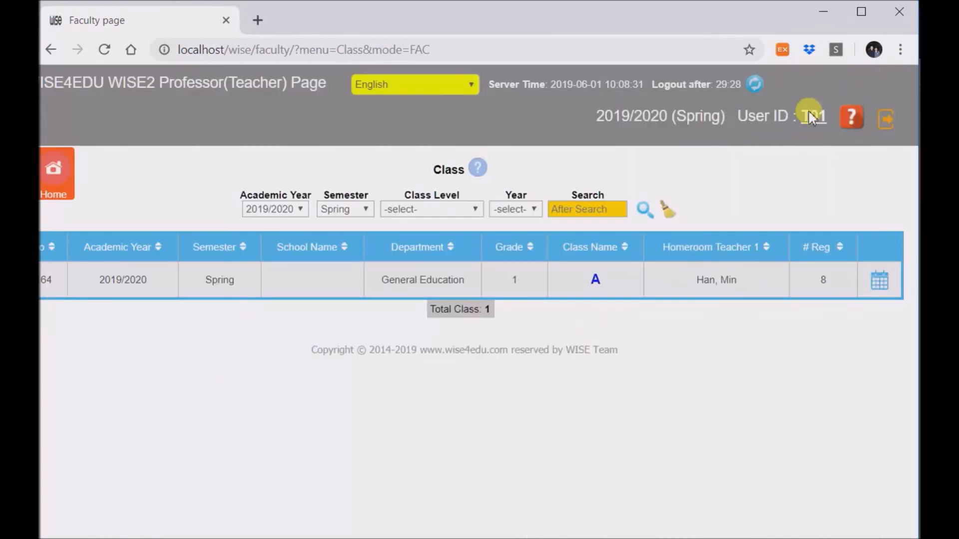
- From the teacher's Home page, go through My Class and open class A's student roster window
left_click(60, 179)
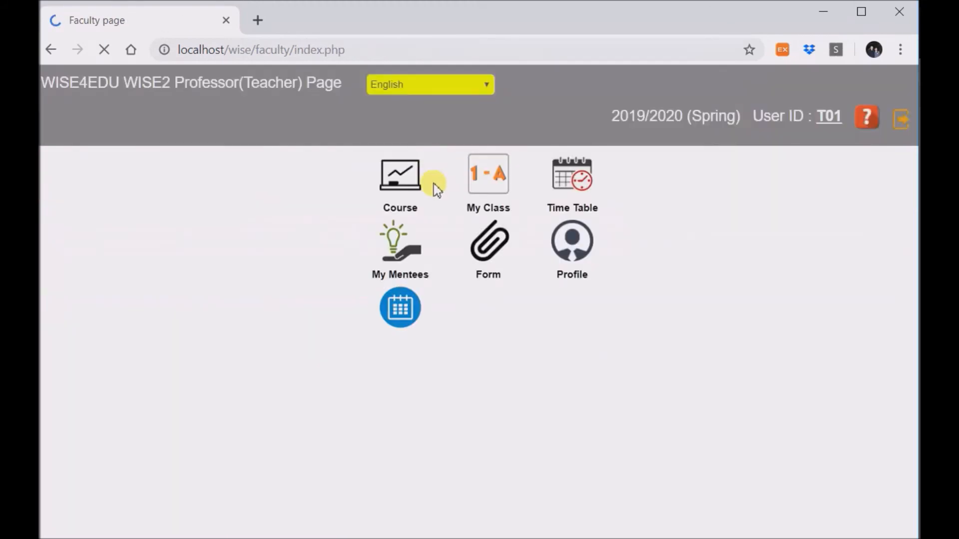
scroll(509, 264, "down", 5)
scroll(564, 295, "up", 3)
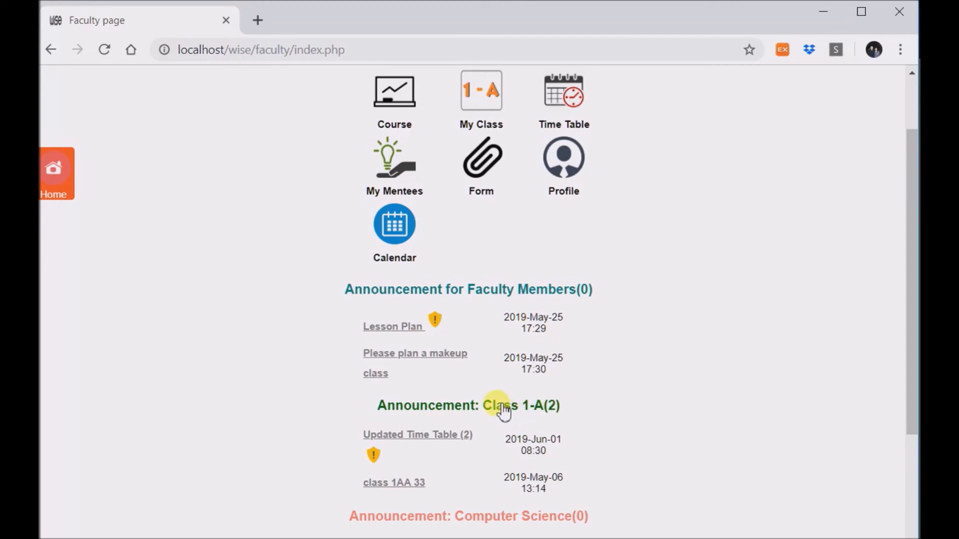
left_click(467, 109)
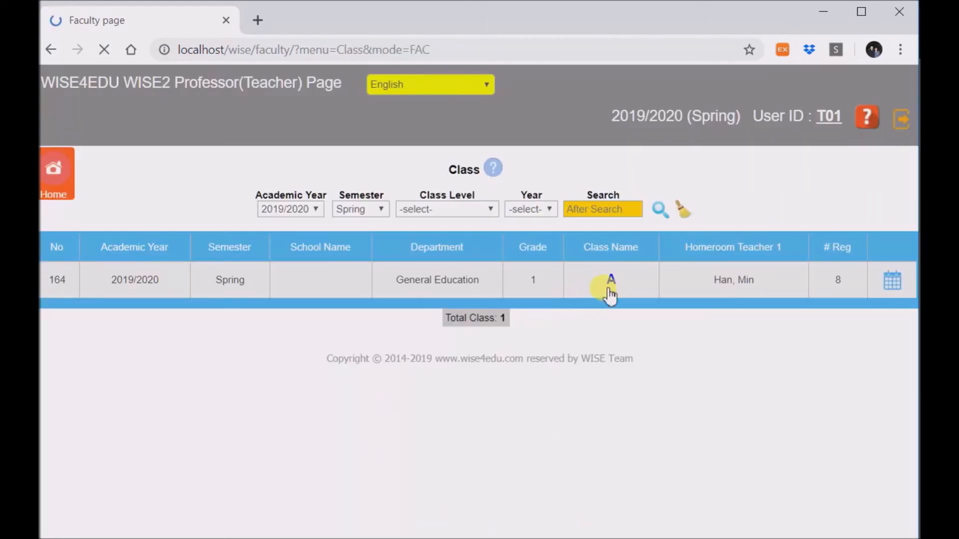
left_click(609, 288)
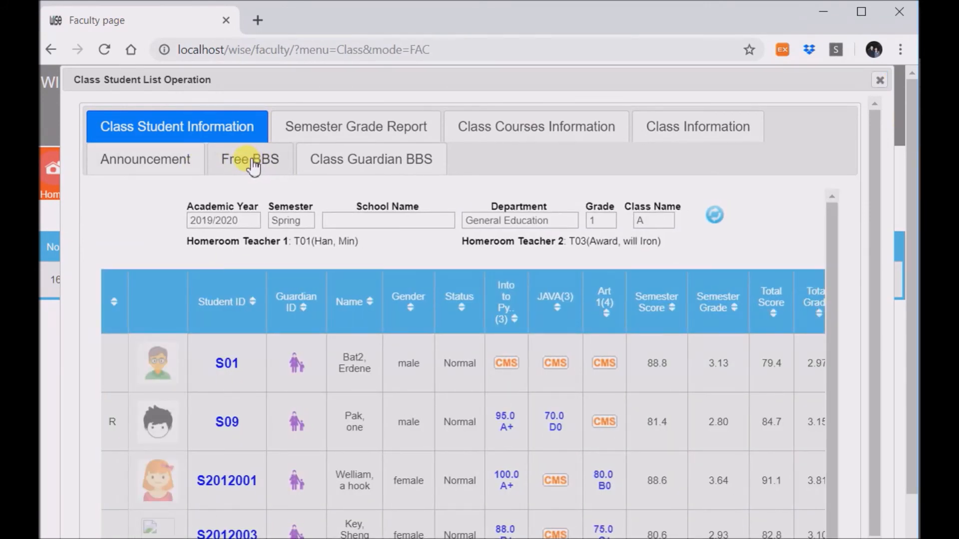
- Show the Class Guardian BBS settings: listing number 2, with comments, email and secret messages set to Yes
left_click(362, 167)
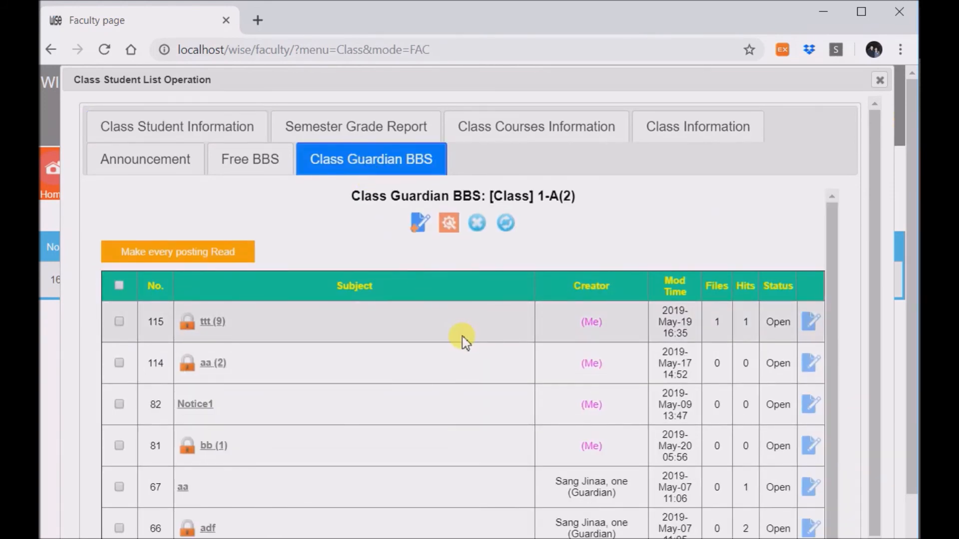
scroll(463, 338, "down", 2)
scroll(325, 310, "up", 2)
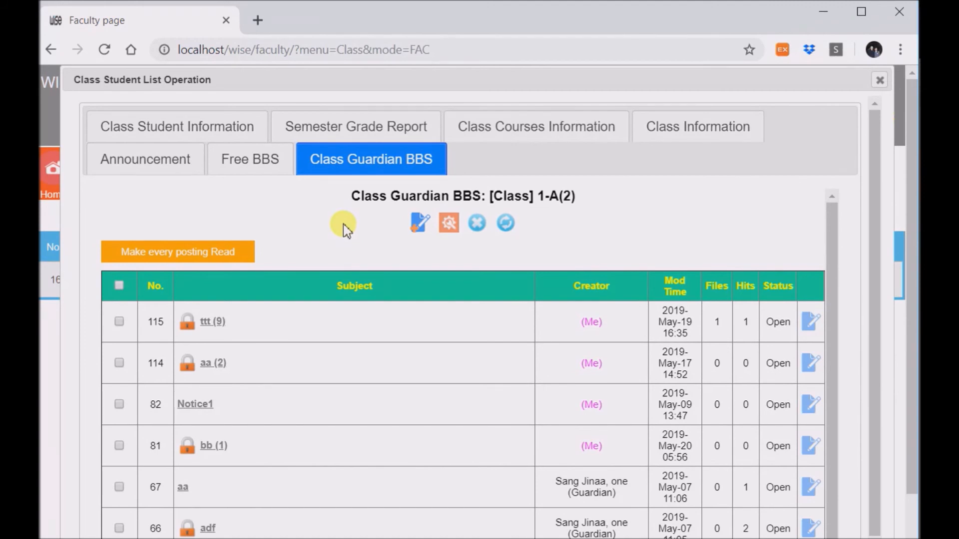
left_click(448, 225)
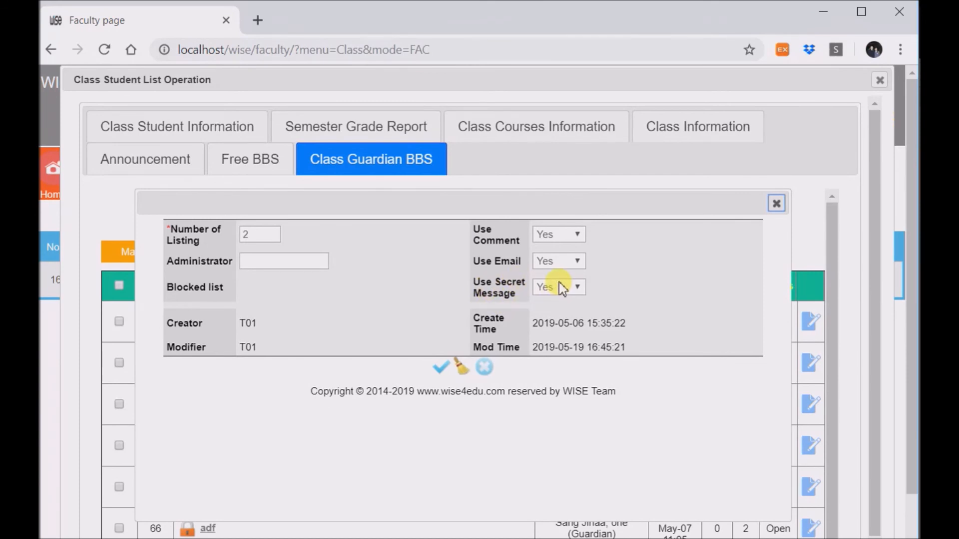
- Close the board settings and start a new guardian posting with the subject 'adf'
left_click(777, 206)
left_click(418, 225)
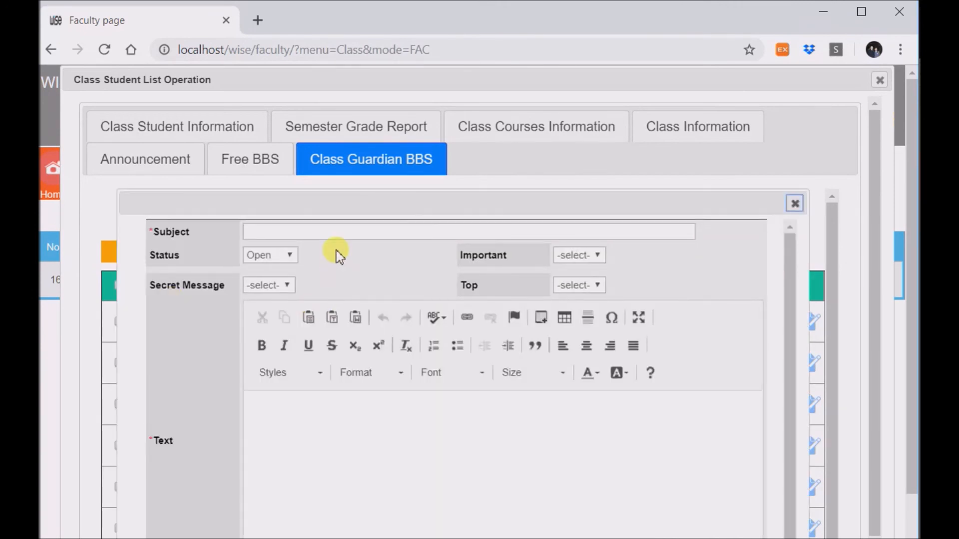
left_click(324, 235)
type("adfds")
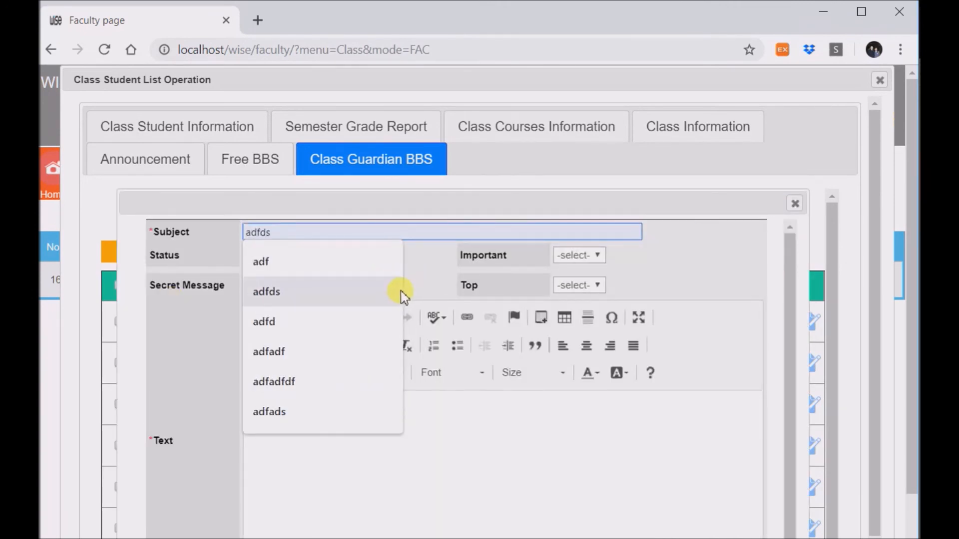
left_click(468, 285)
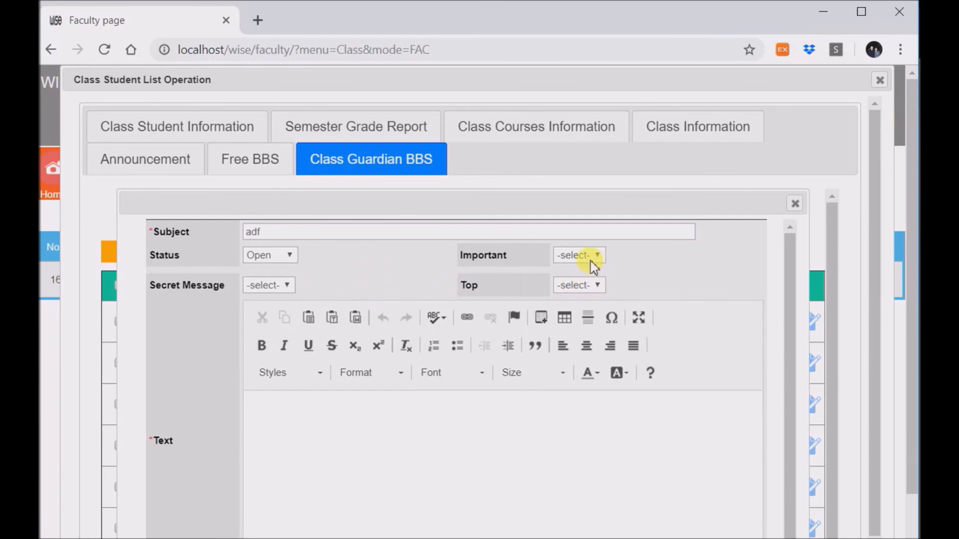
- Set Secret Message to Yes and view the list of 4 guardians as recipients
left_click(270, 292)
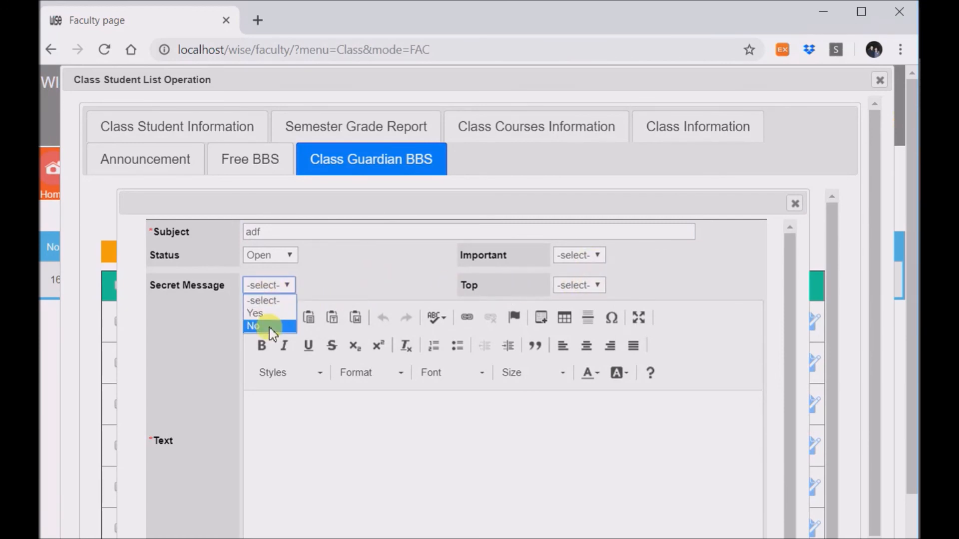
left_click(268, 315)
left_click(302, 318)
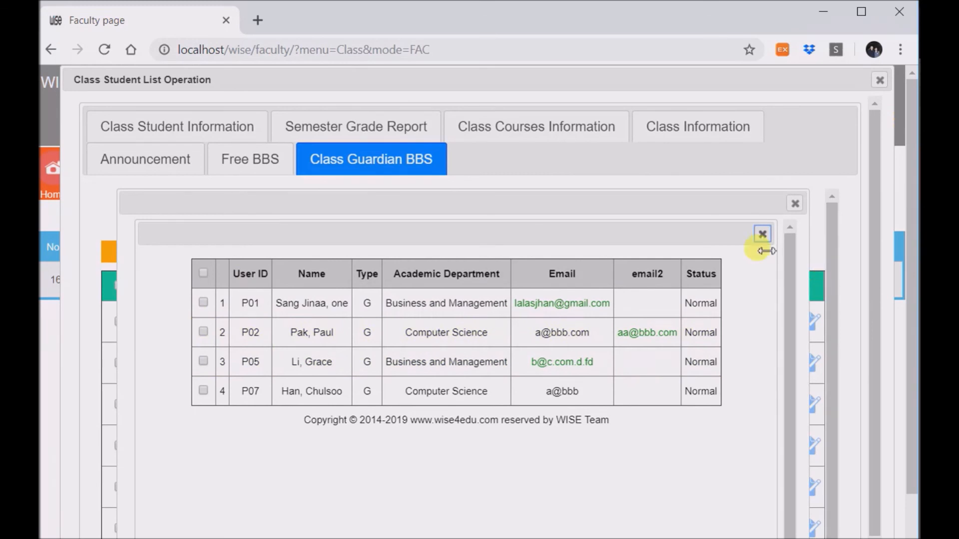
left_click(762, 234)
- Discard the unfinished guardian posting and switch to the Free BBS posting list
left_click(795, 204)
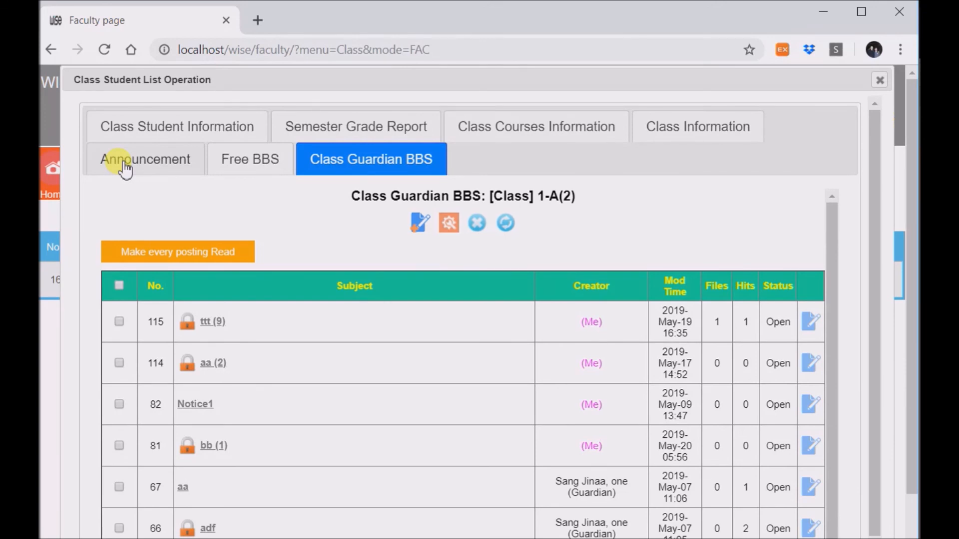
left_click(249, 155)
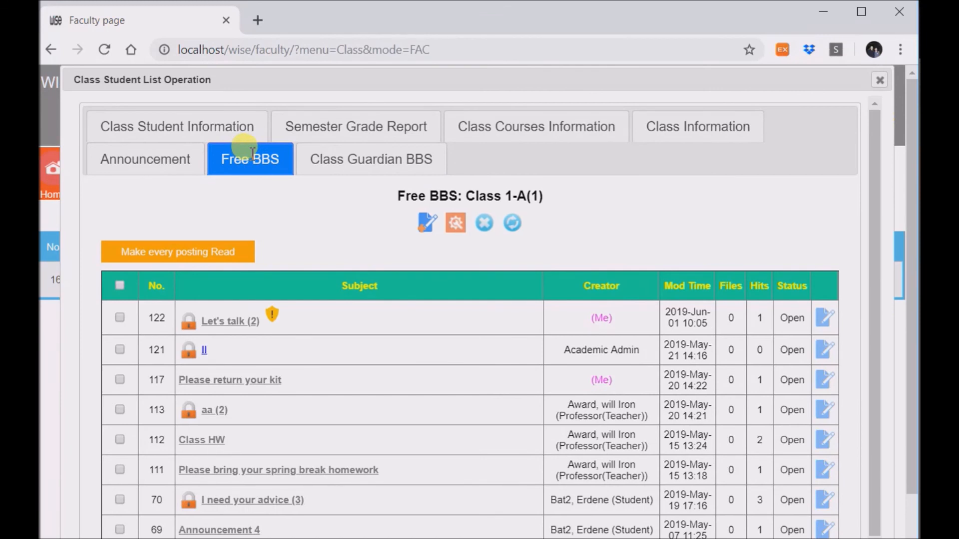